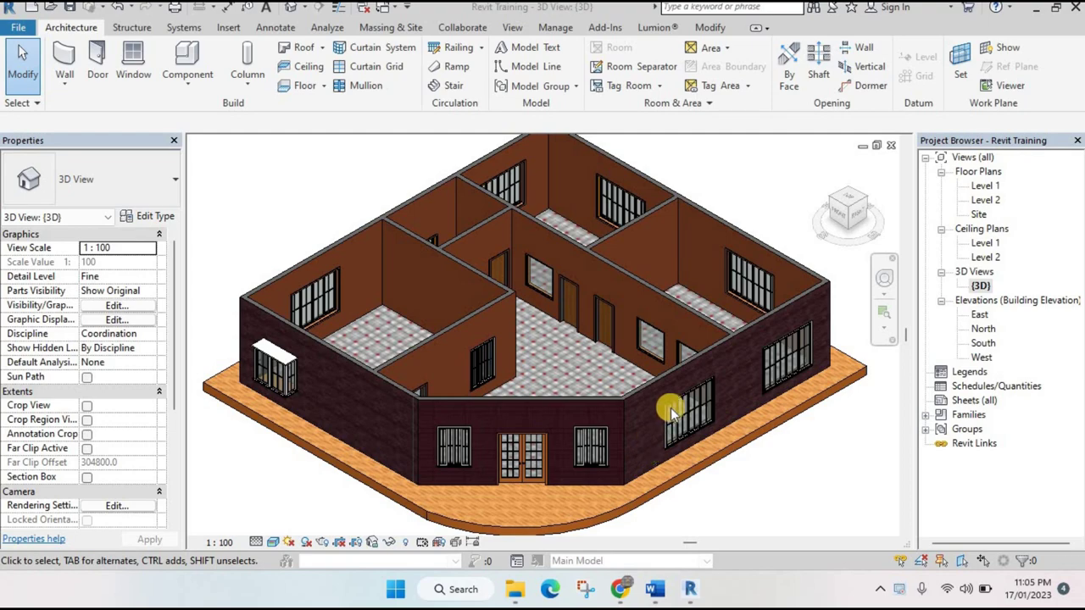
Orbit and zoom the 3D view to bring the whole house into view
scroll(561, 352, up, 2)
scroll(712, 399, down, 1)
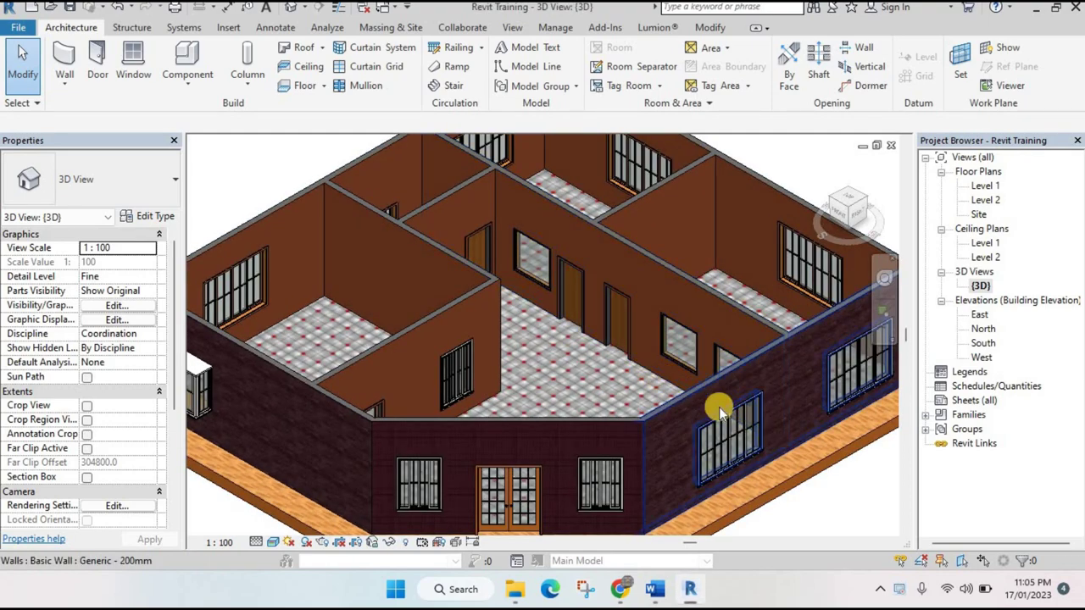
scroll(719, 406, down, 3)
scroll(767, 309, up, 1)
scroll(763, 339, up, 1)
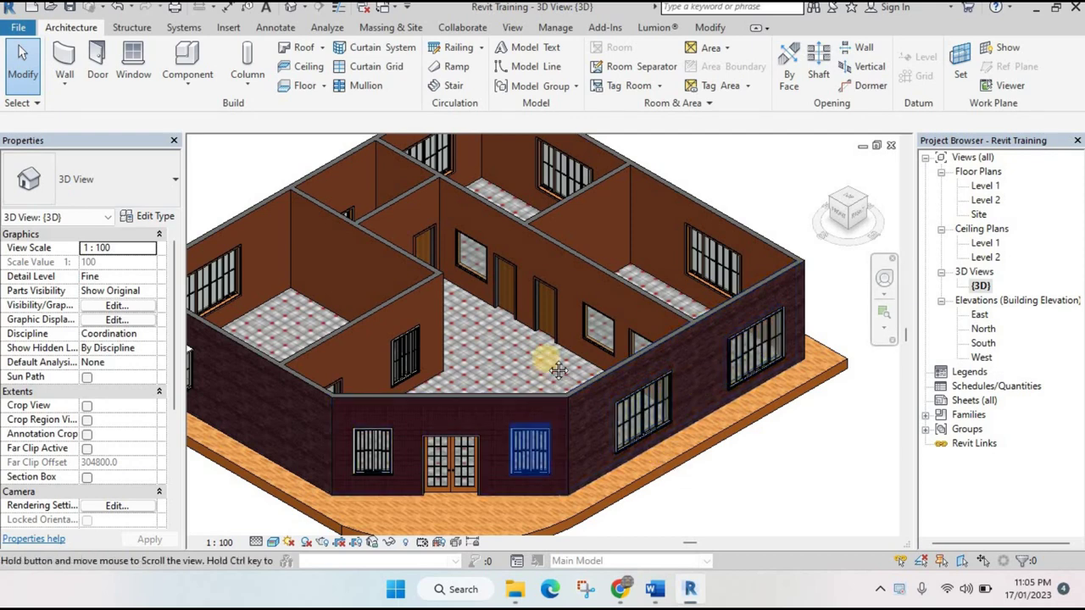
shift+middle_drag(629, 416, 373, 355)
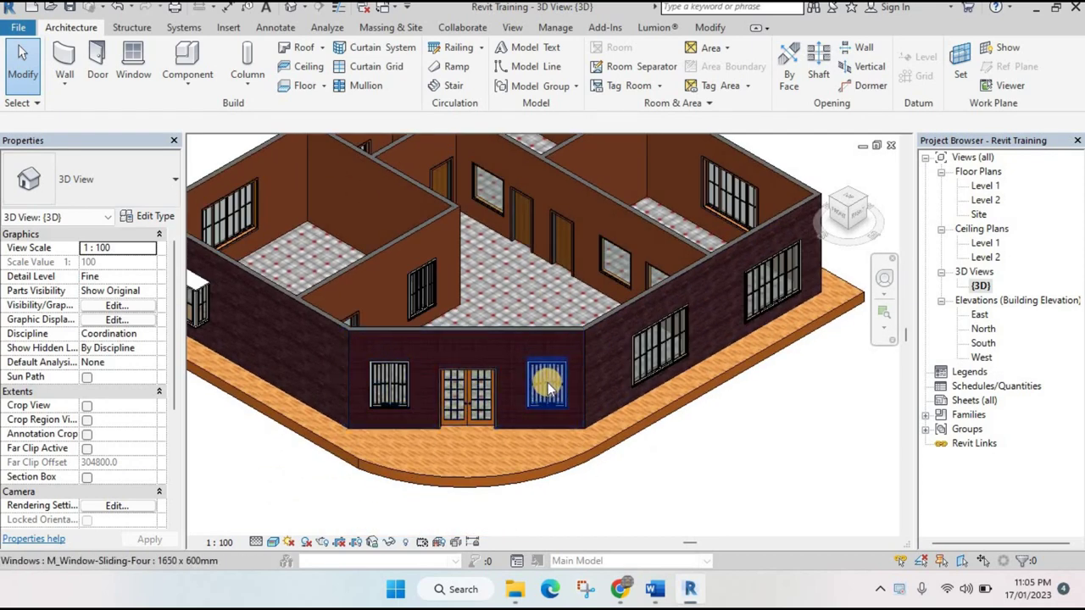
shift+middle_drag(497, 387, 285, 269)
scroll(802, 357, down, 2)
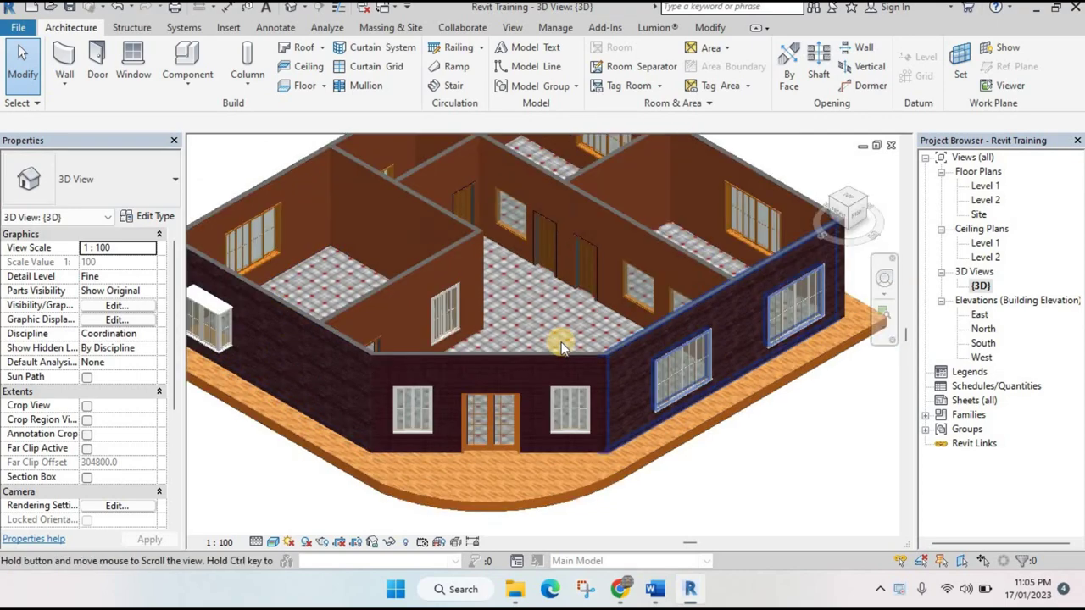
mouse_move(601, 349)
middle_down()
mouse_move(721, 406)
mouse_move(671, 373)
mouse_move(703, 465)
mouse_move(496, 310)
middle_up()
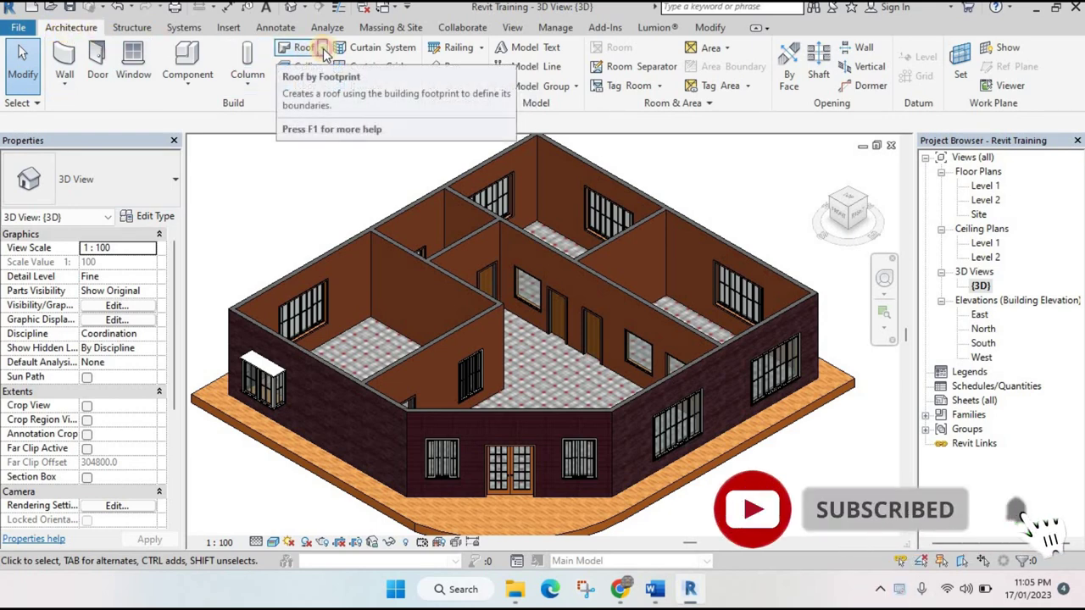
Start a Roof by Extrusion with 'Pick a plane' chosen in the Work Plane dialog
click(323, 47)
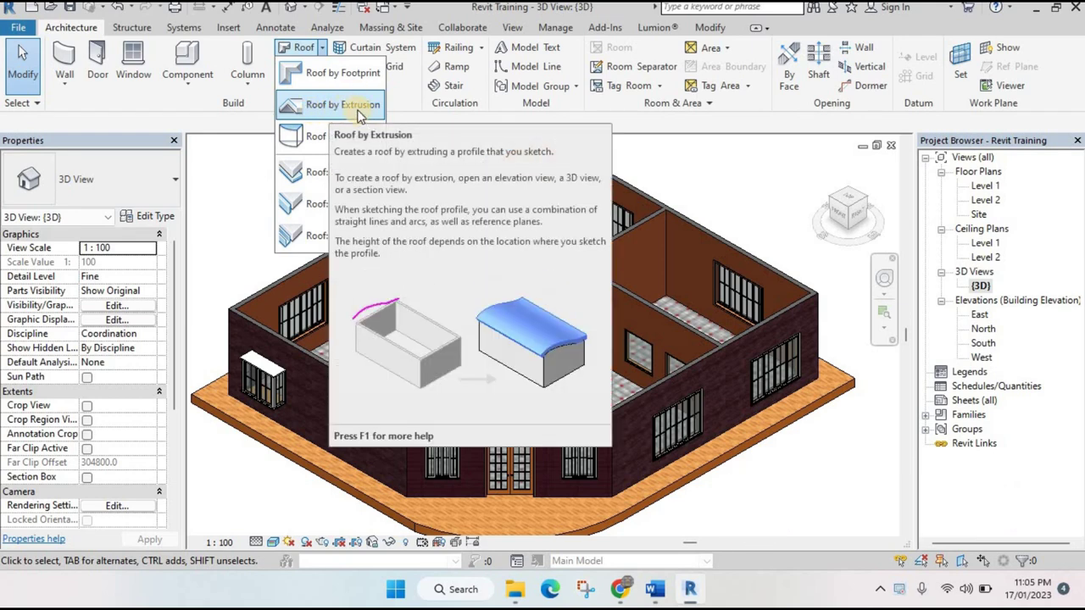
click(347, 105)
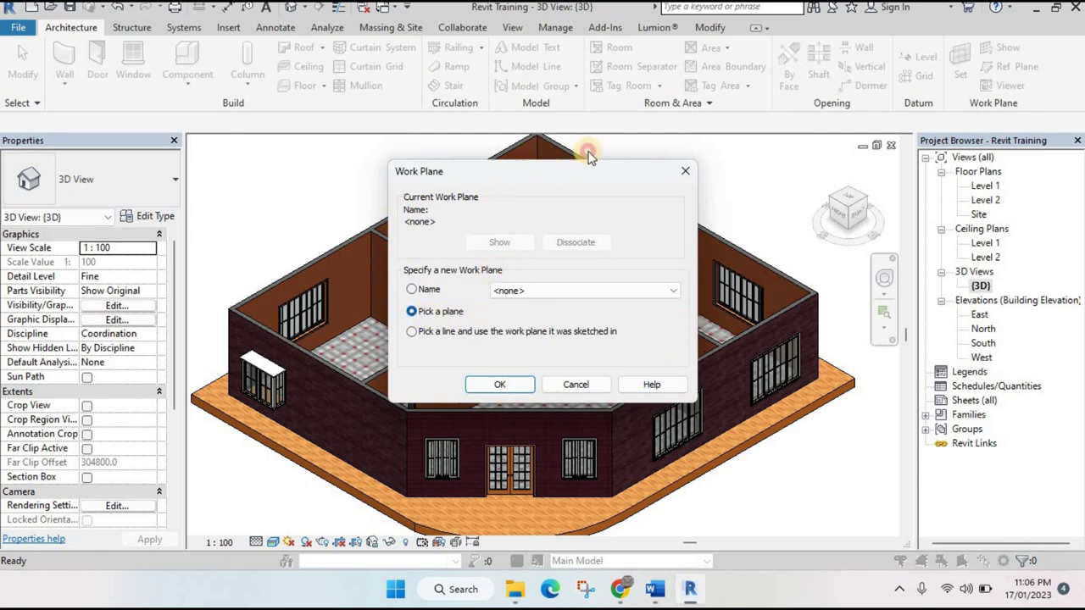
drag(585, 169, 803, 136)
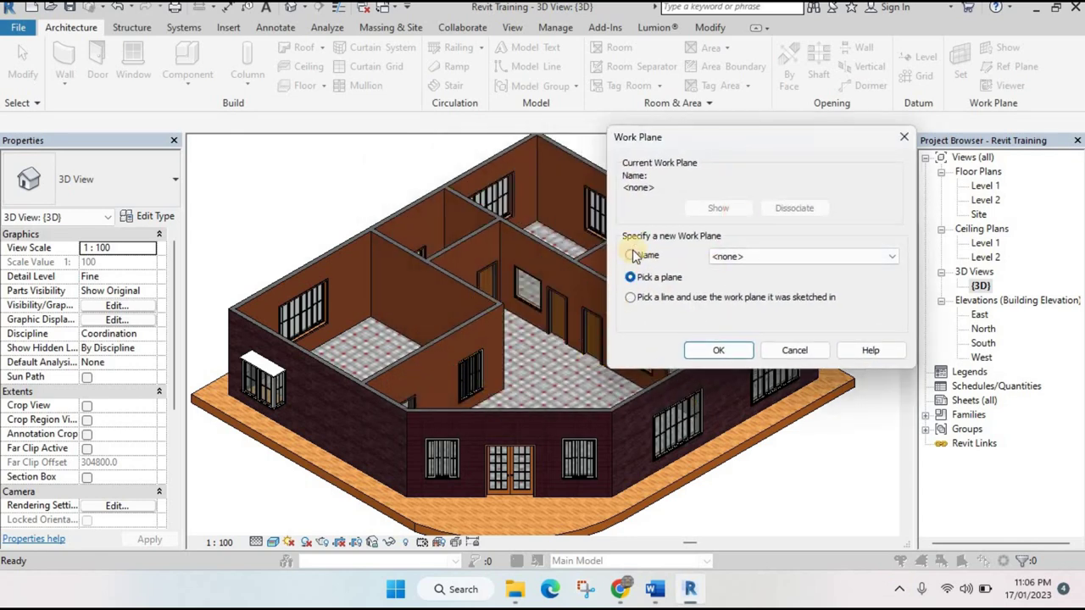
click(762, 253)
click(712, 256)
click(734, 354)
scroll(774, 455, up, 3)
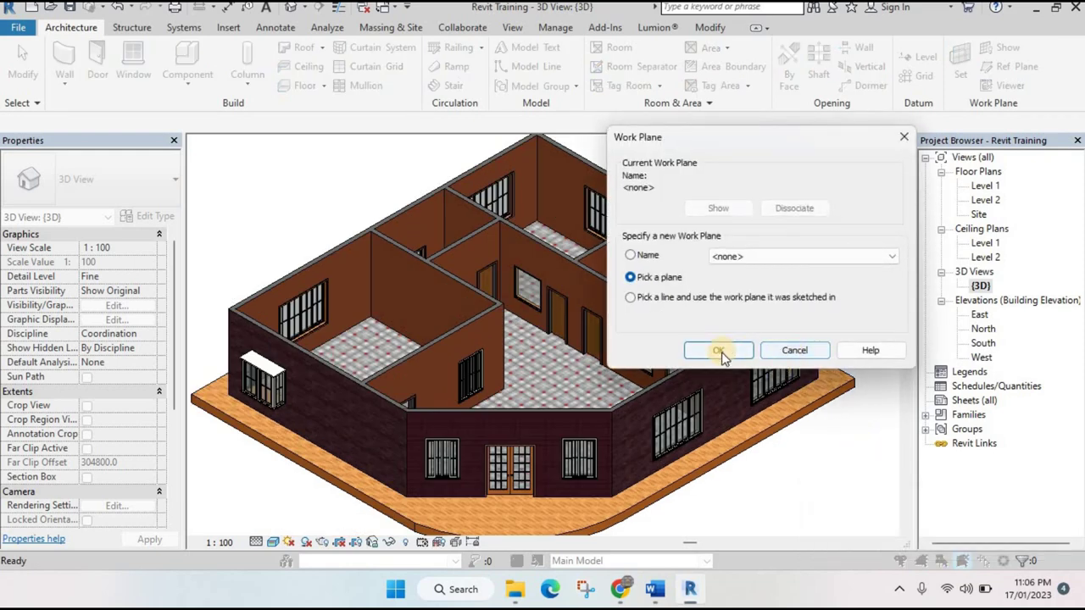
click(719, 351)
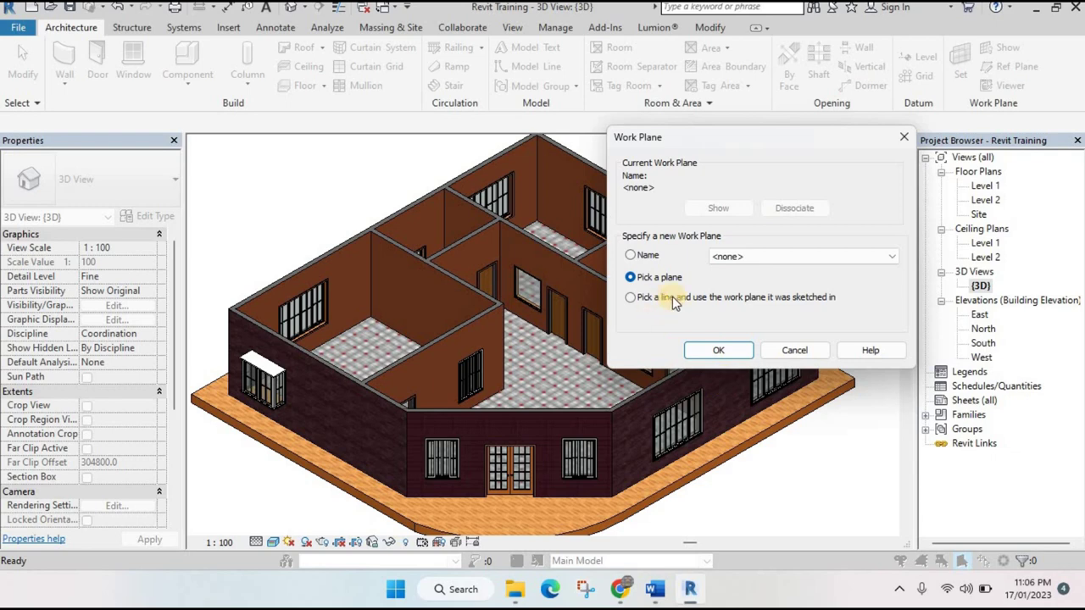
click(724, 351)
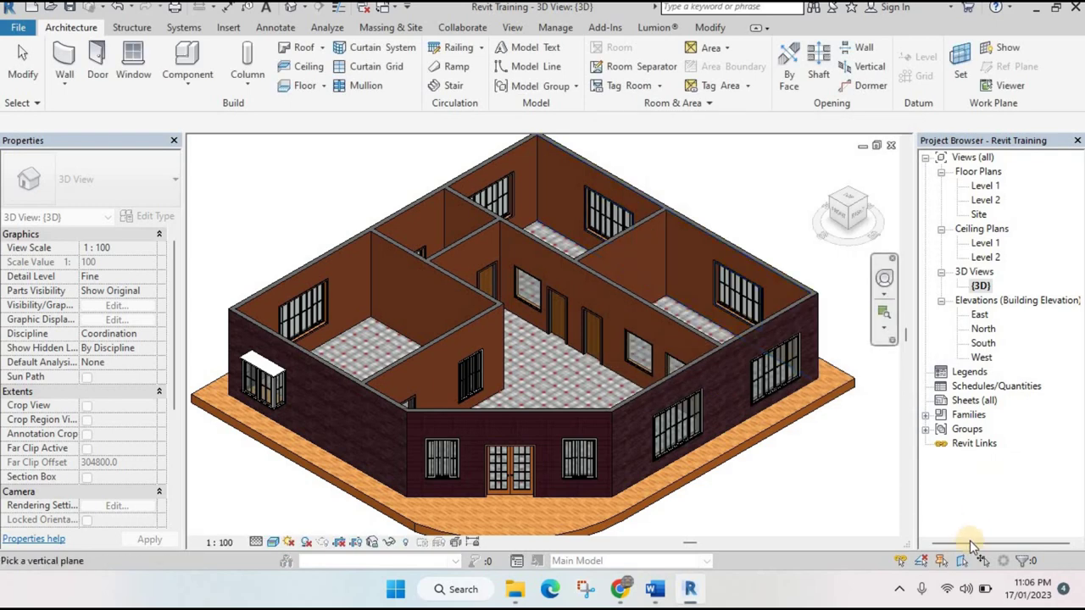
Switch to the flat RIGHT ViewCube view and zoom in on the wall with two large windows
scroll(717, 371, up, 1)
scroll(644, 331, up, 2)
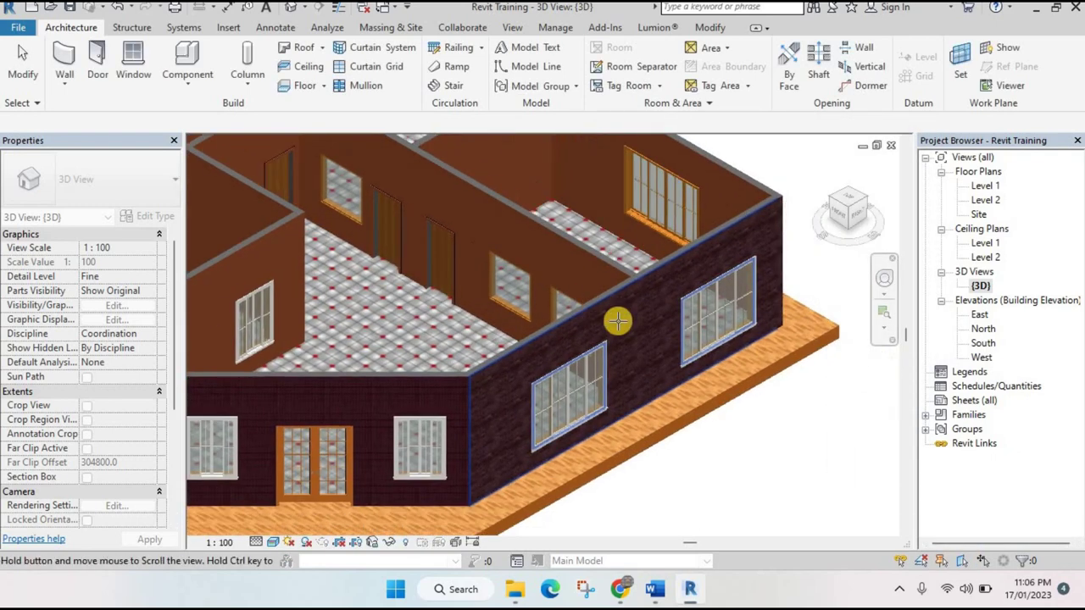
scroll(631, 318, up, 1)
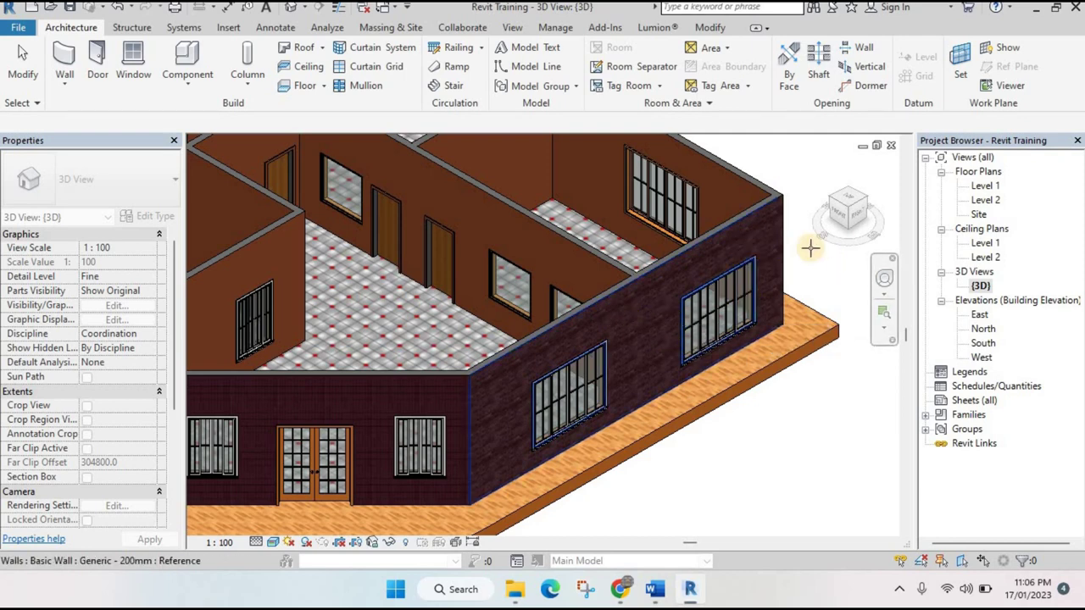
click(858, 222)
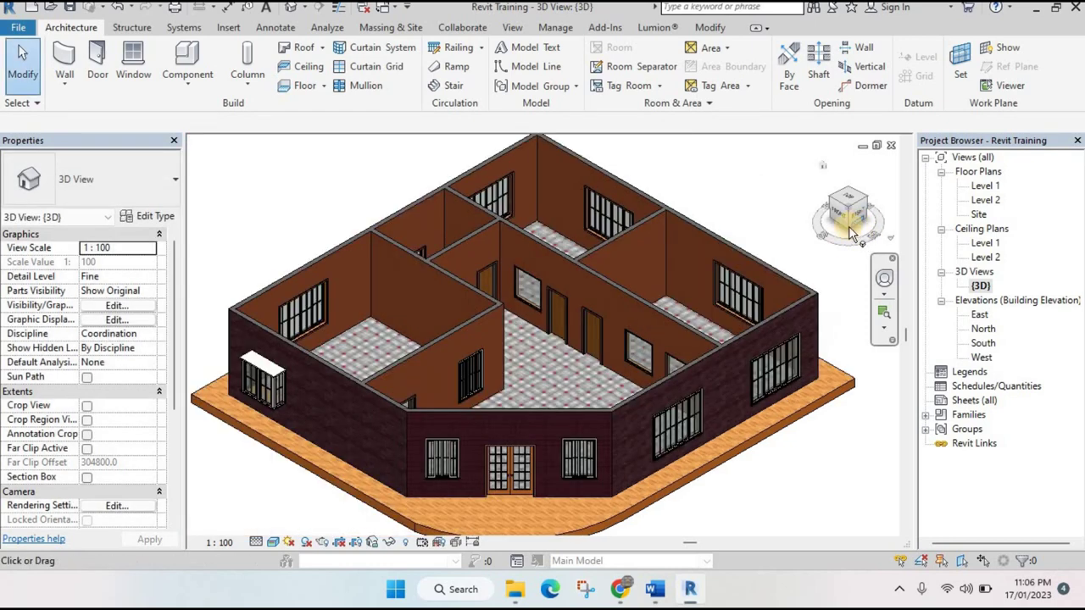
scroll(807, 258, up, 2)
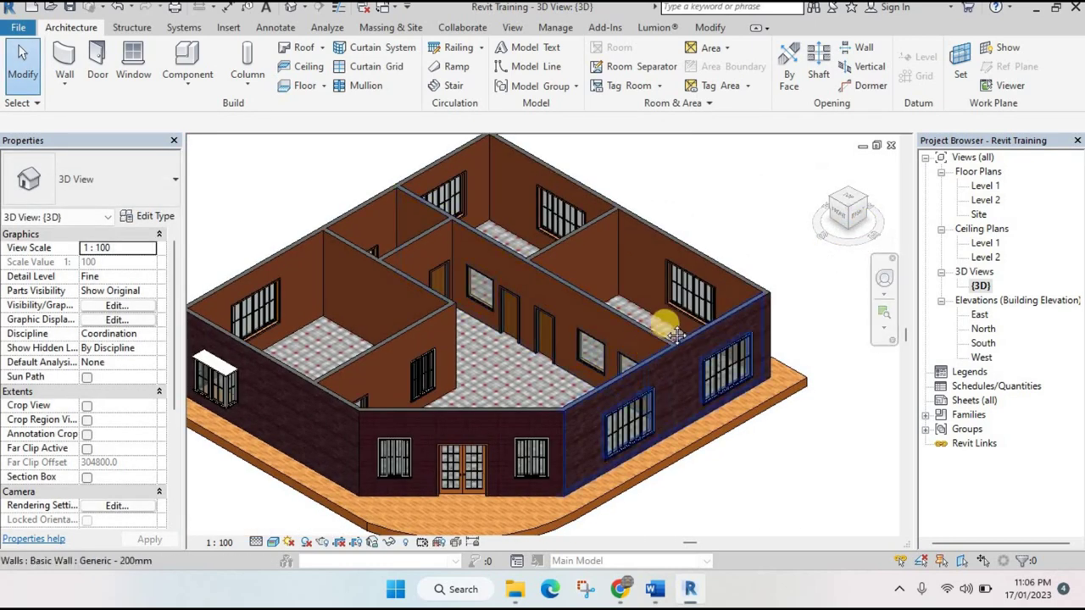
shift+middle_drag(738, 382, 557, 199)
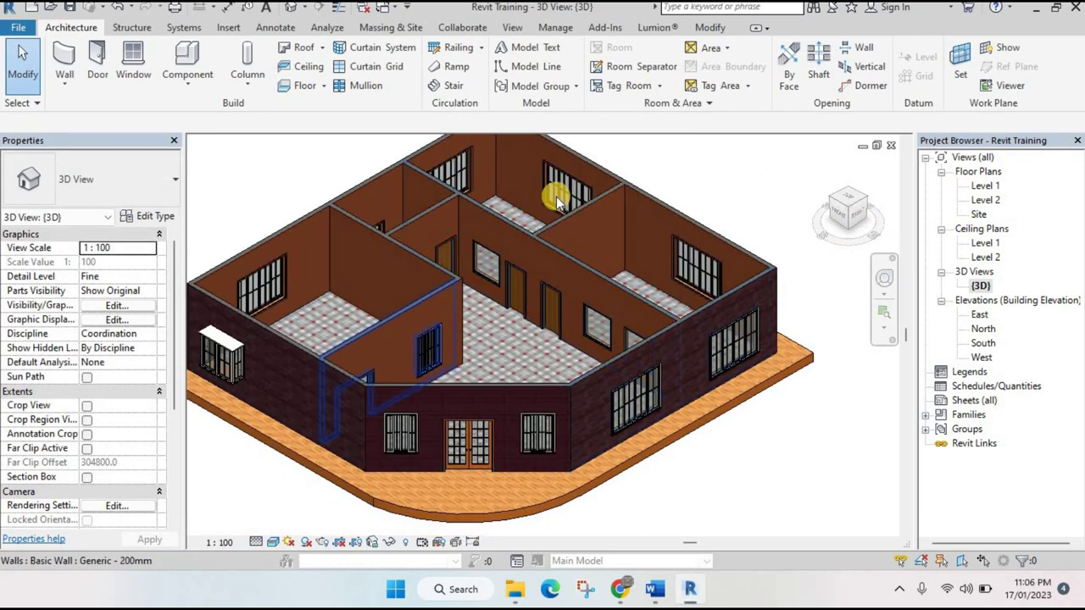
click(860, 219)
scroll(678, 327, up, 4)
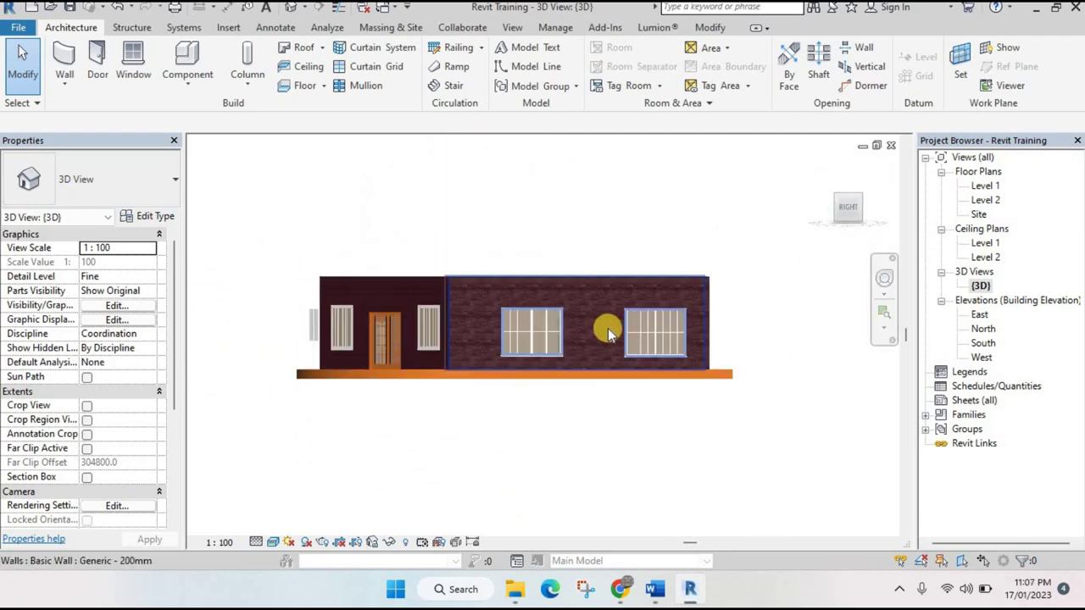
scroll(759, 291, up, 1)
scroll(752, 303, up, 1)
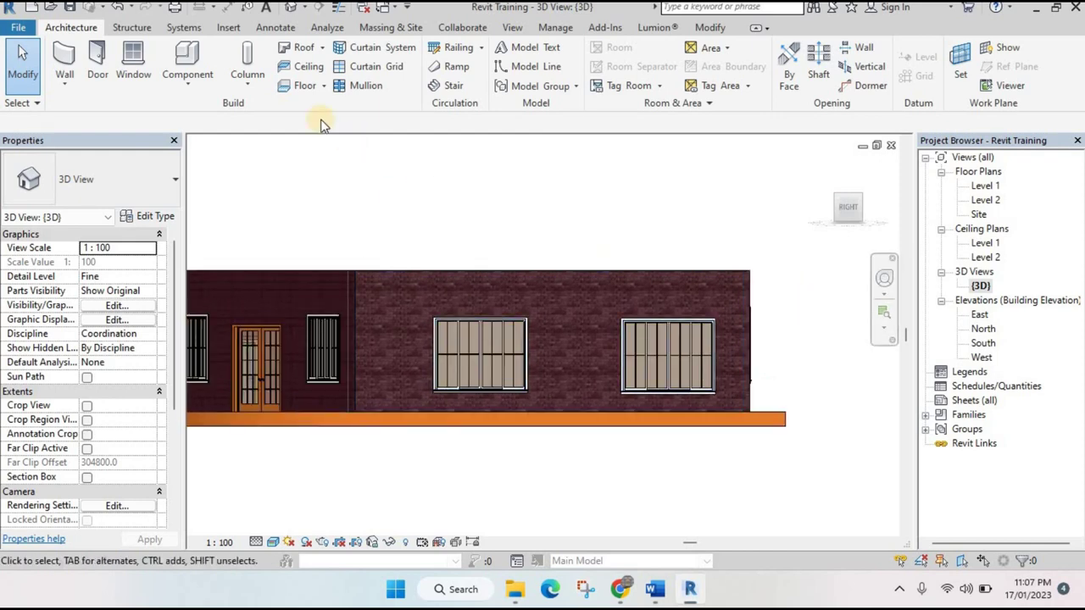
click(321, 48)
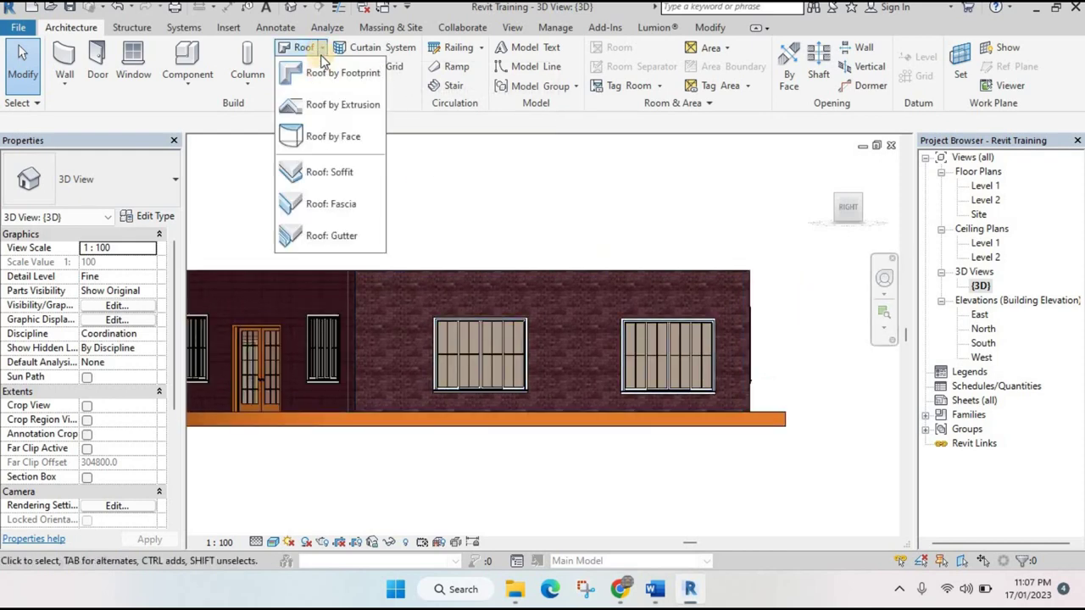
Start an extrusion roof on the right wall, referenced to Level 1 with zero offset
click(335, 104)
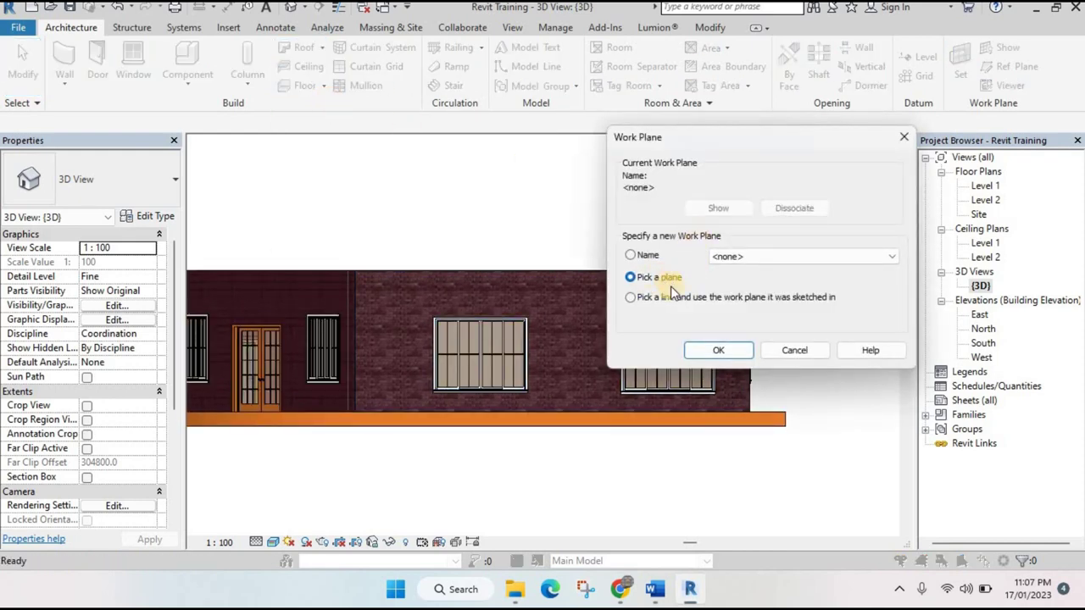
click(714, 348)
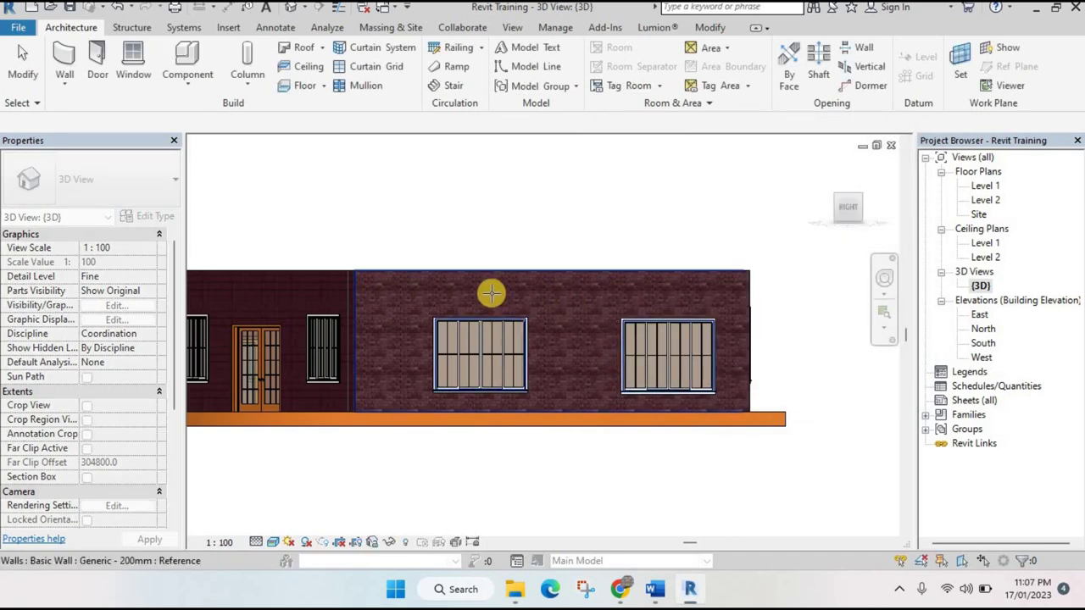
click(491, 292)
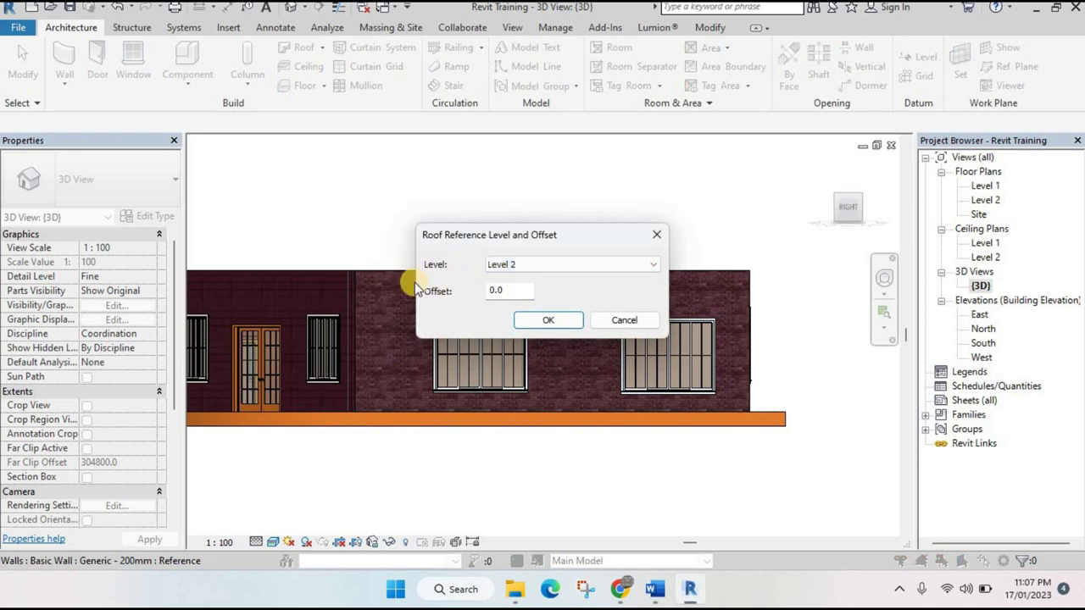
click(540, 264)
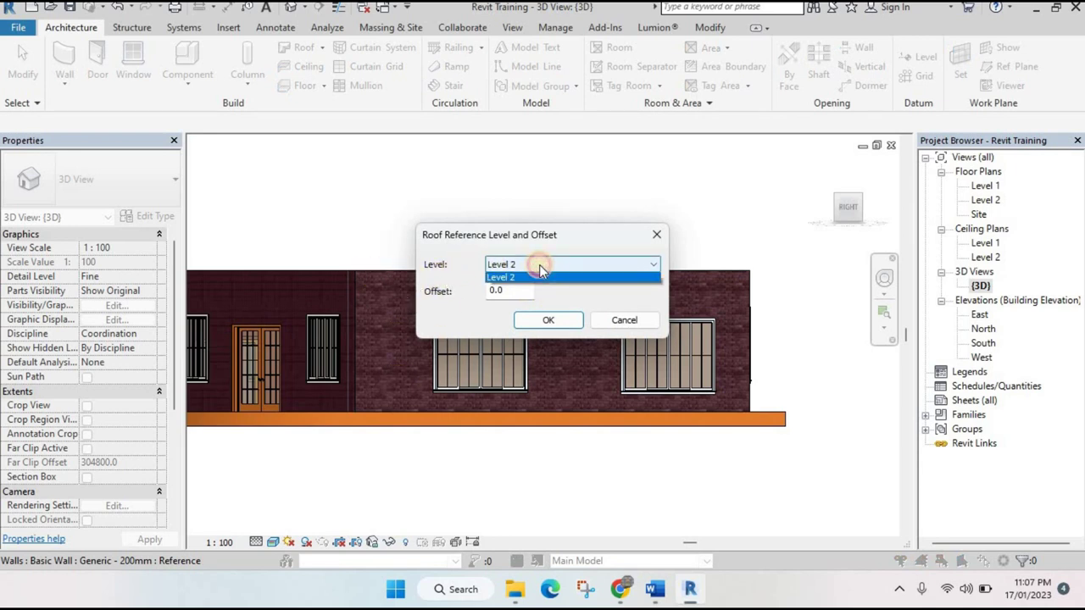
click(525, 277)
click(563, 321)
Sketch a flat line, a Start-End-Radius arch over the window, and a closing flat line
scroll(618, 286, up, 2)
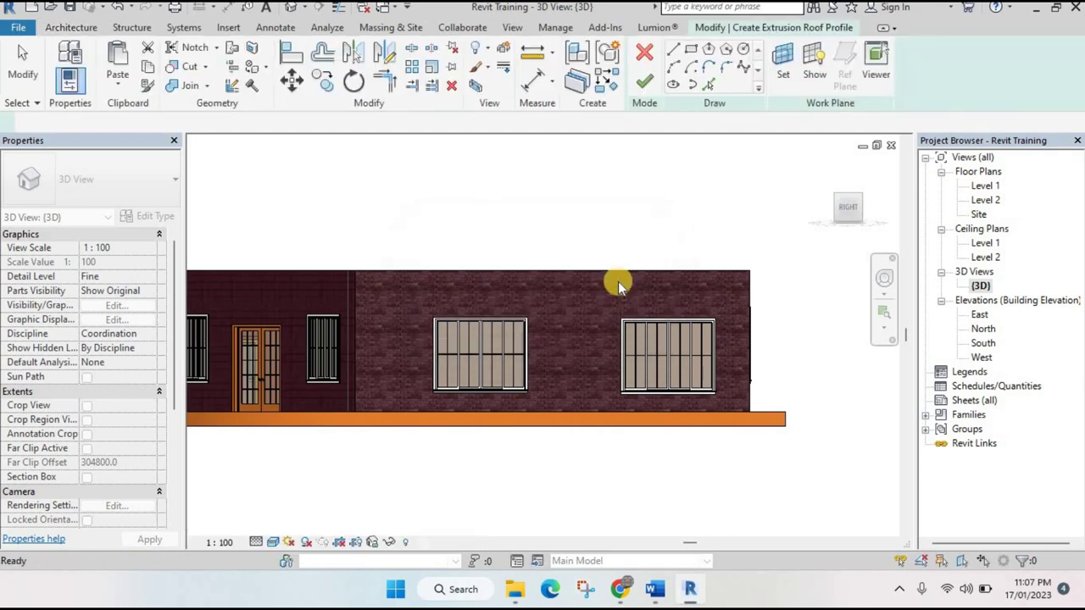
scroll(598, 274, down, 2)
scroll(655, 177, up, 2)
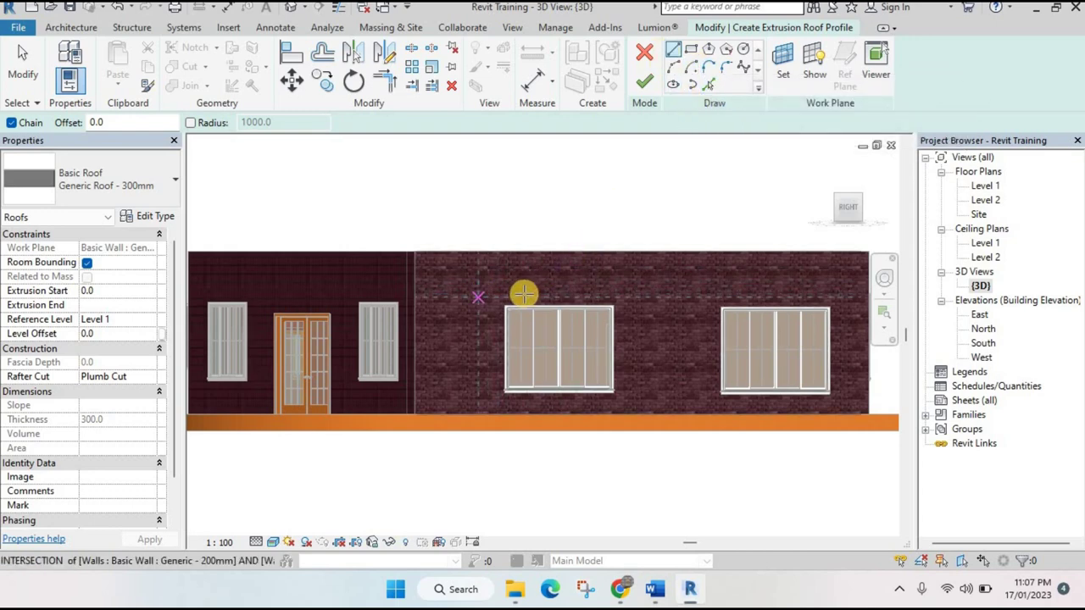
scroll(534, 293, up, 1)
scroll(593, 271, up, 1)
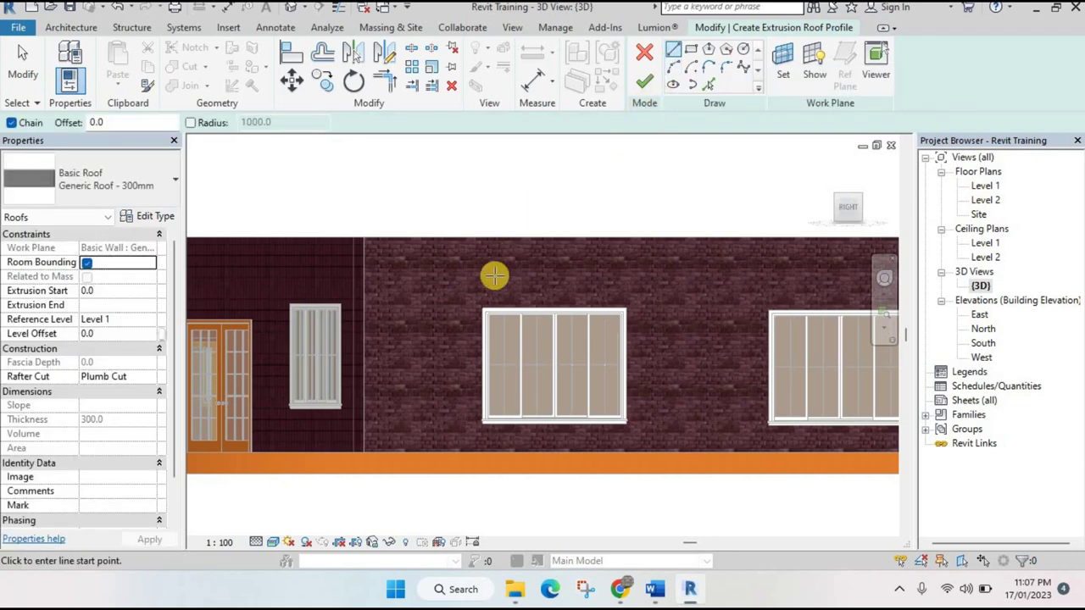
scroll(463, 297, up, 1)
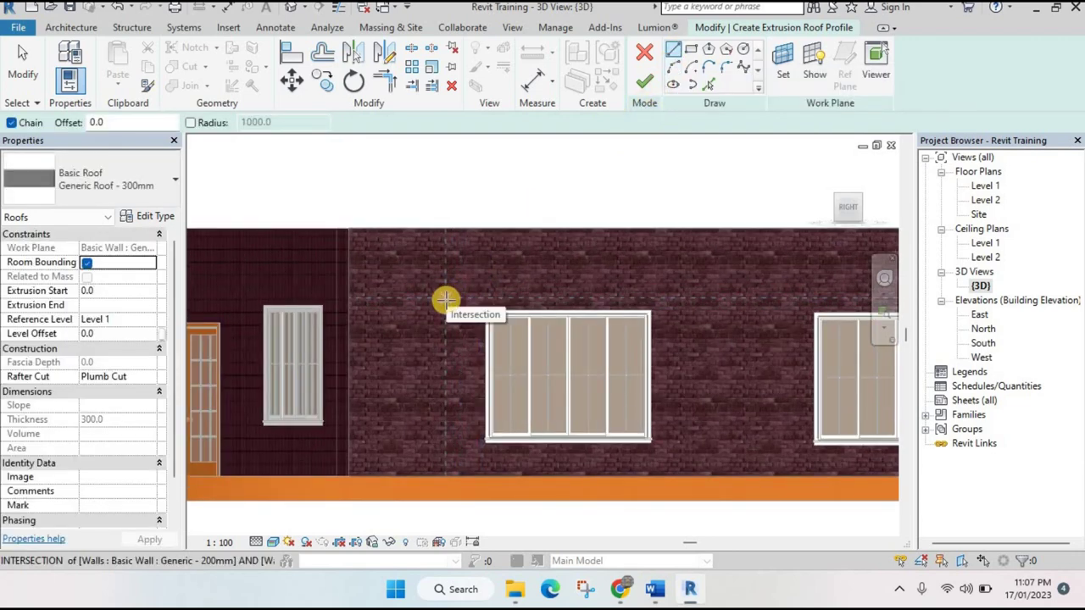
scroll(480, 310, up, 1)
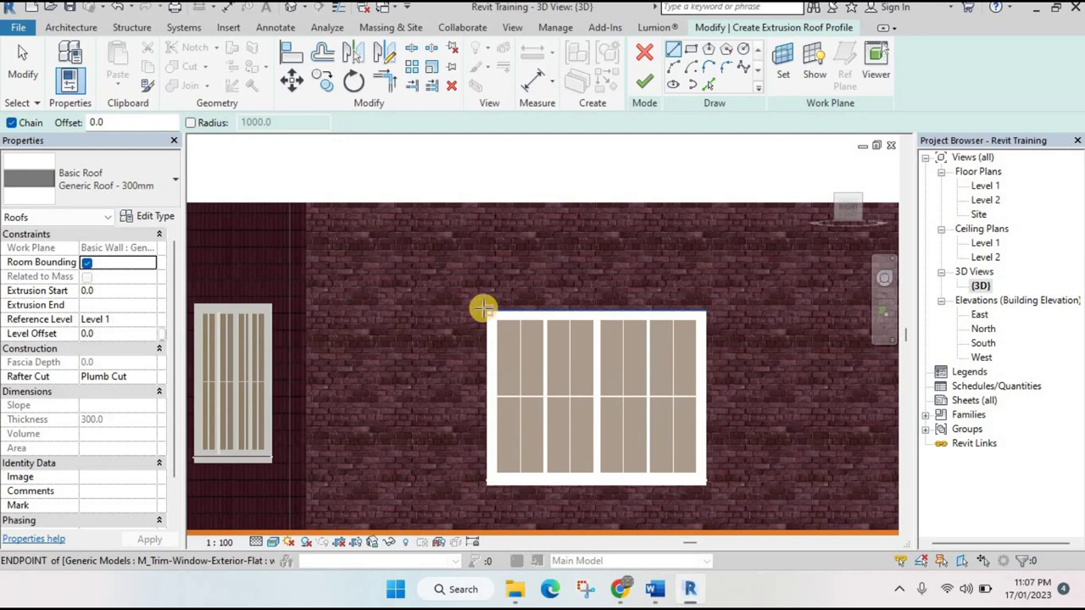
click(424, 301)
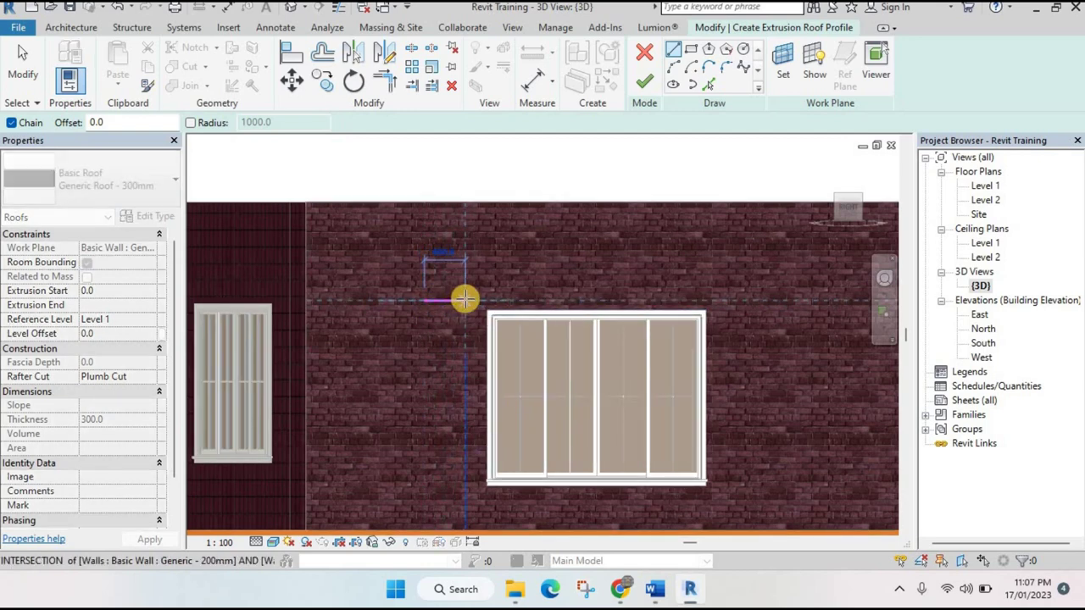
click(463, 300)
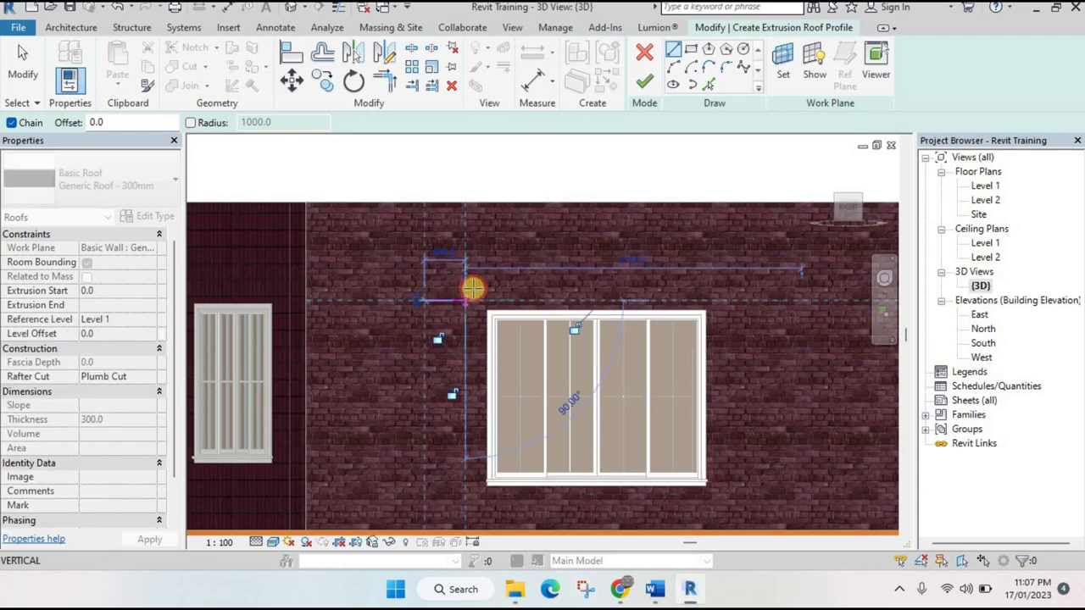
click(674, 67)
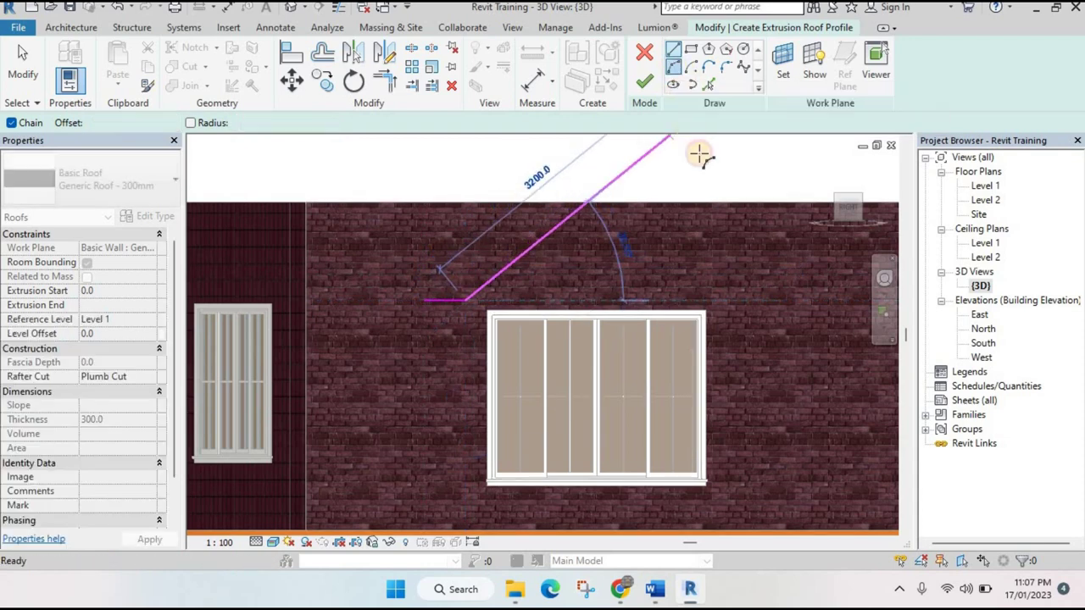
click(718, 297)
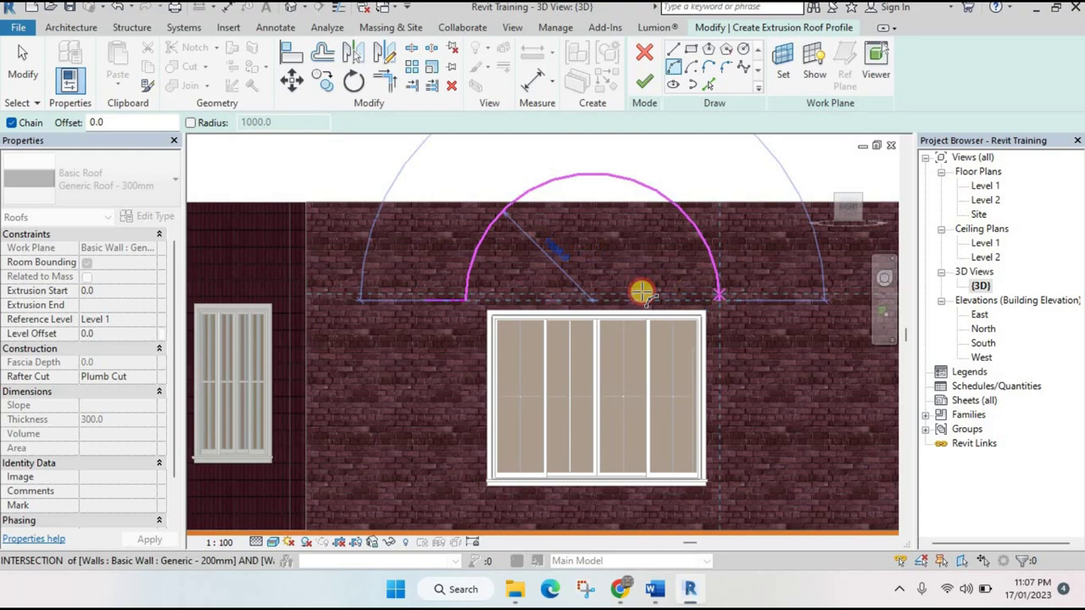
click(601, 273)
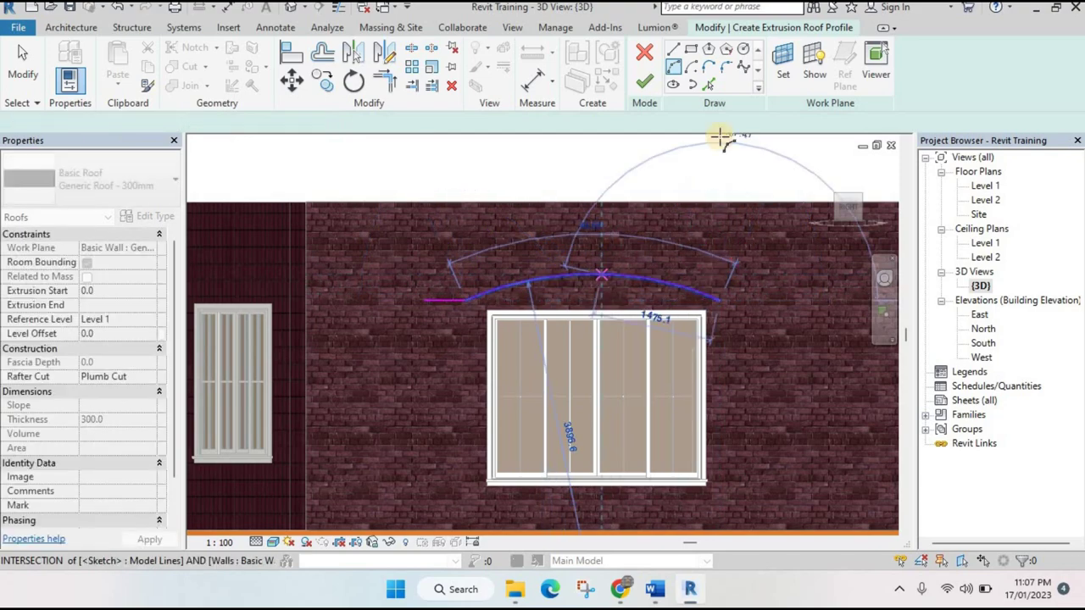
click(673, 48)
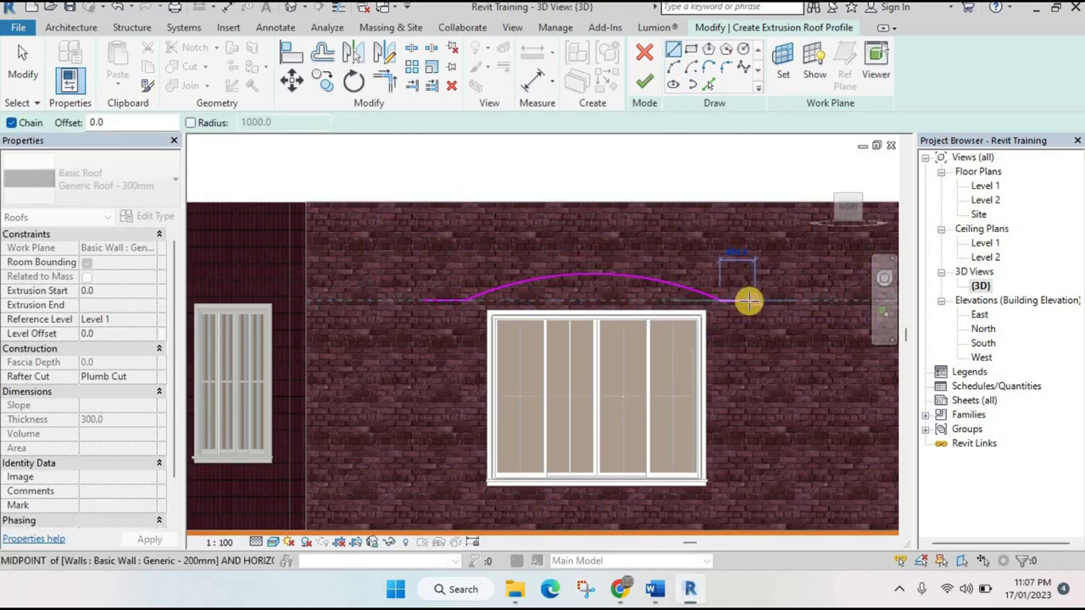
click(750, 300)
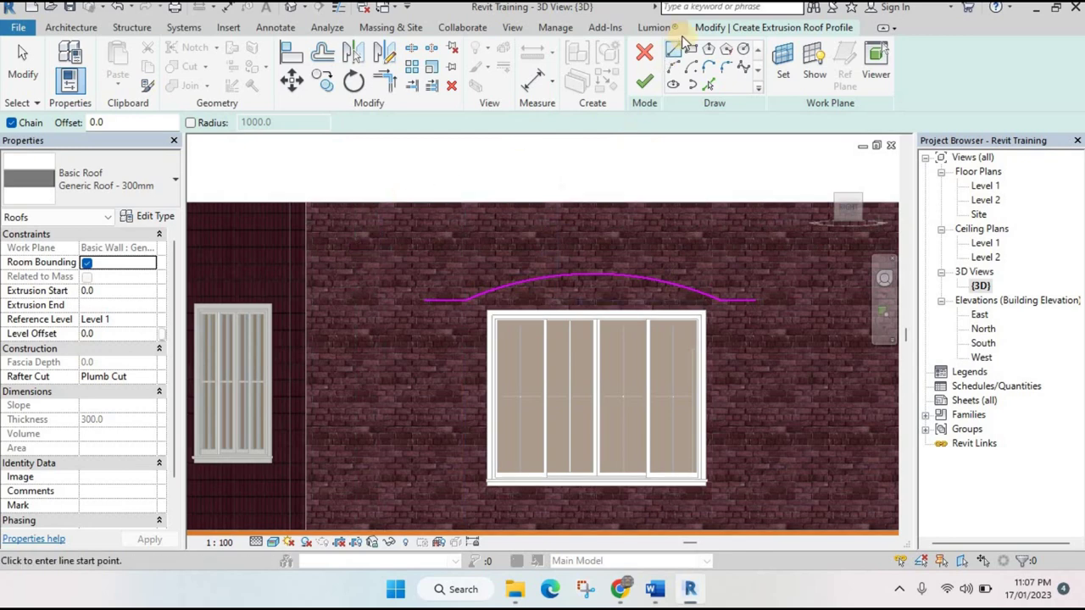
Finish the sketch, then set the new canopy's Extrusion End to 600 in Properties
click(647, 82)
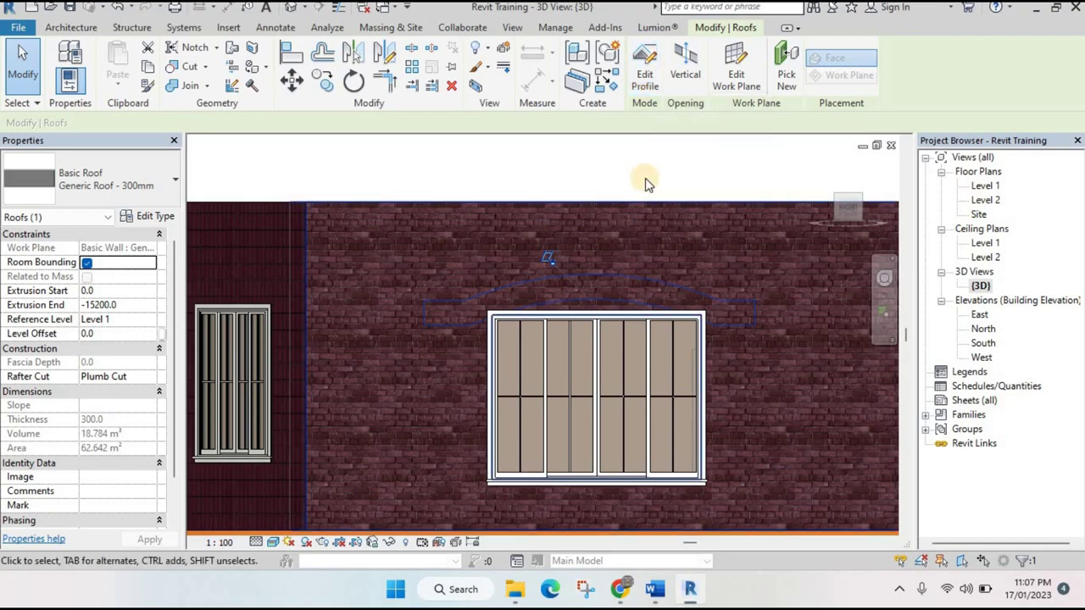
key(Escape)
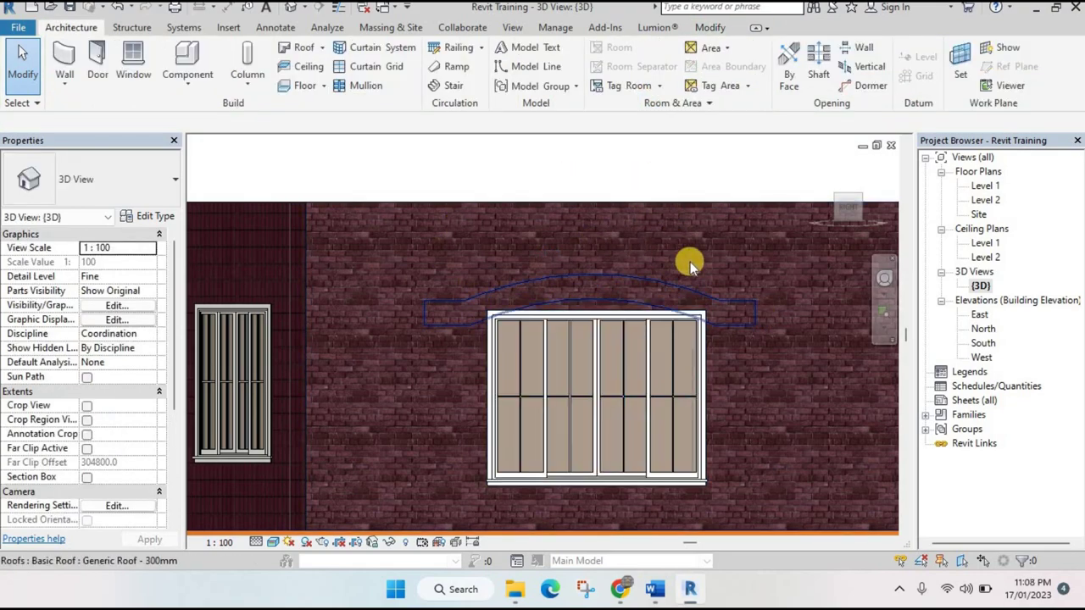
click(718, 303)
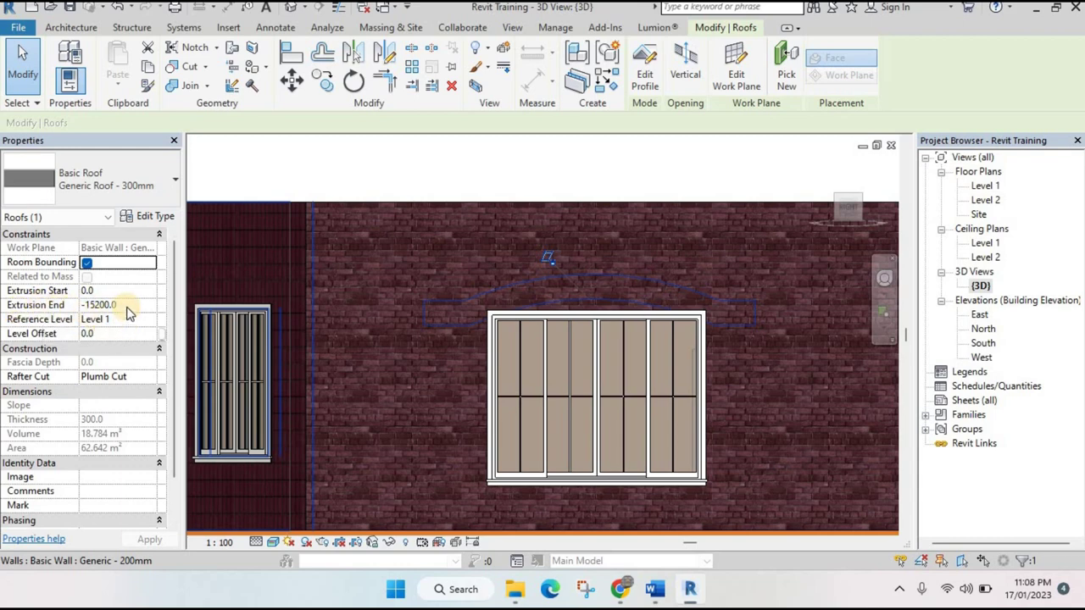
click(127, 306)
text(600)
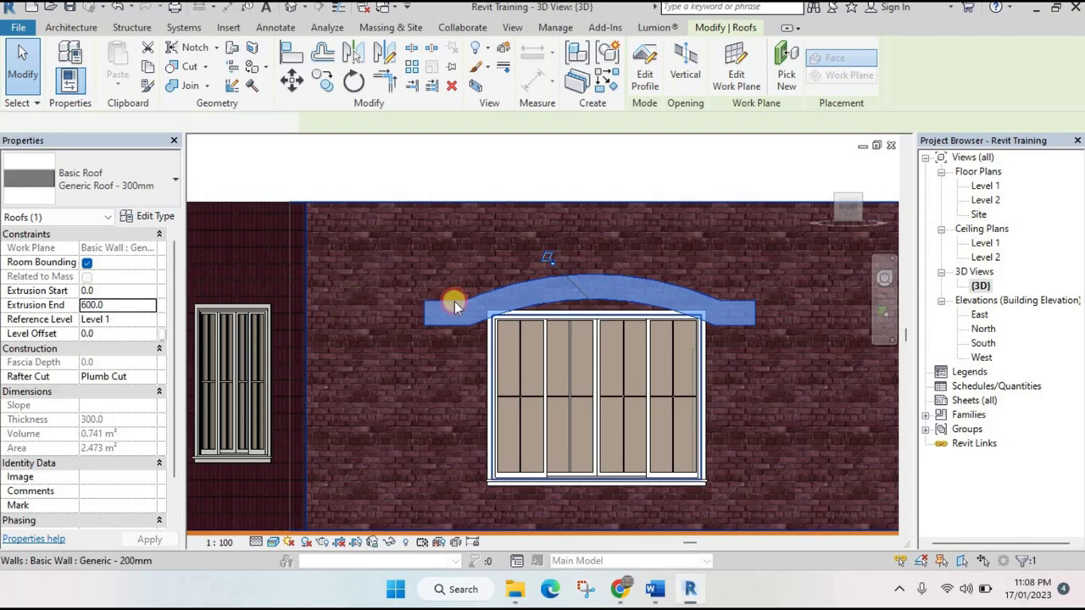
click(500, 233)
click(562, 155)
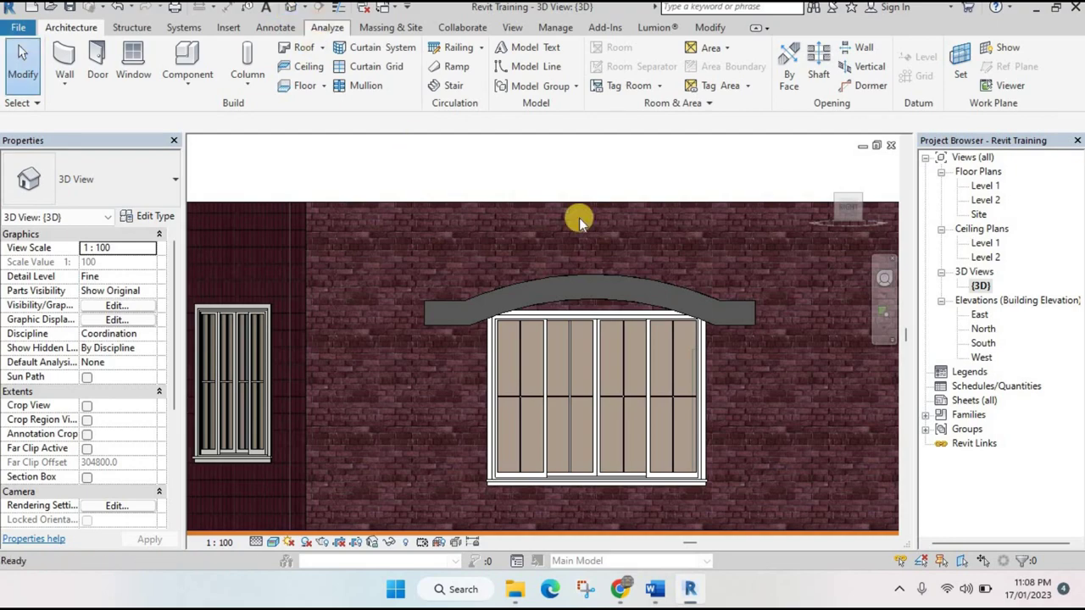
Drag the canopy's Extrusion End out to 2031.2, then retype a smaller value and apply
click(820, 167)
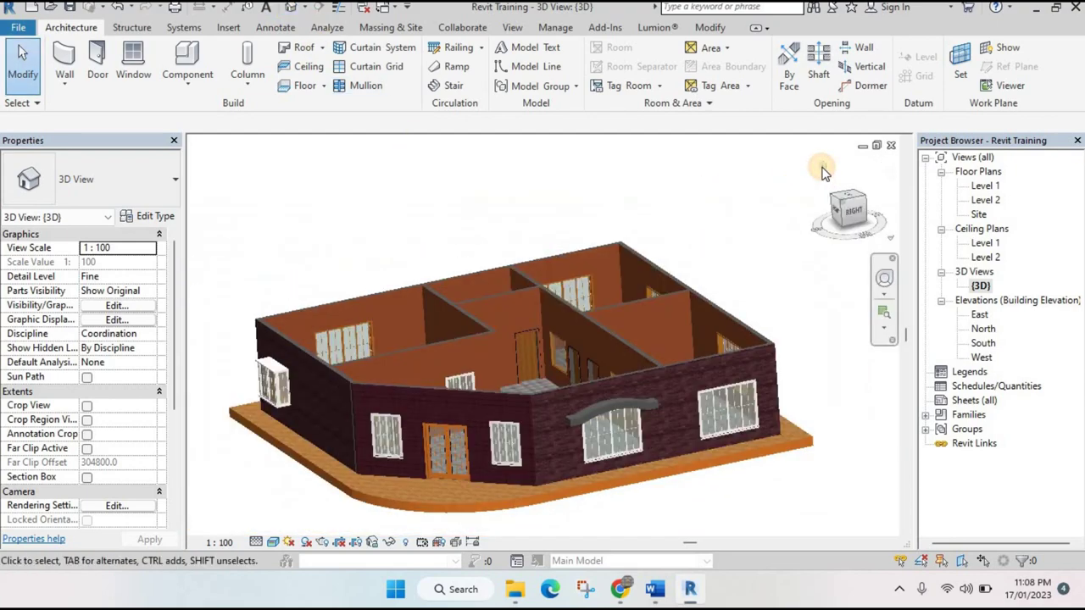
scroll(681, 382, up, 5)
scroll(745, 373, up, 2)
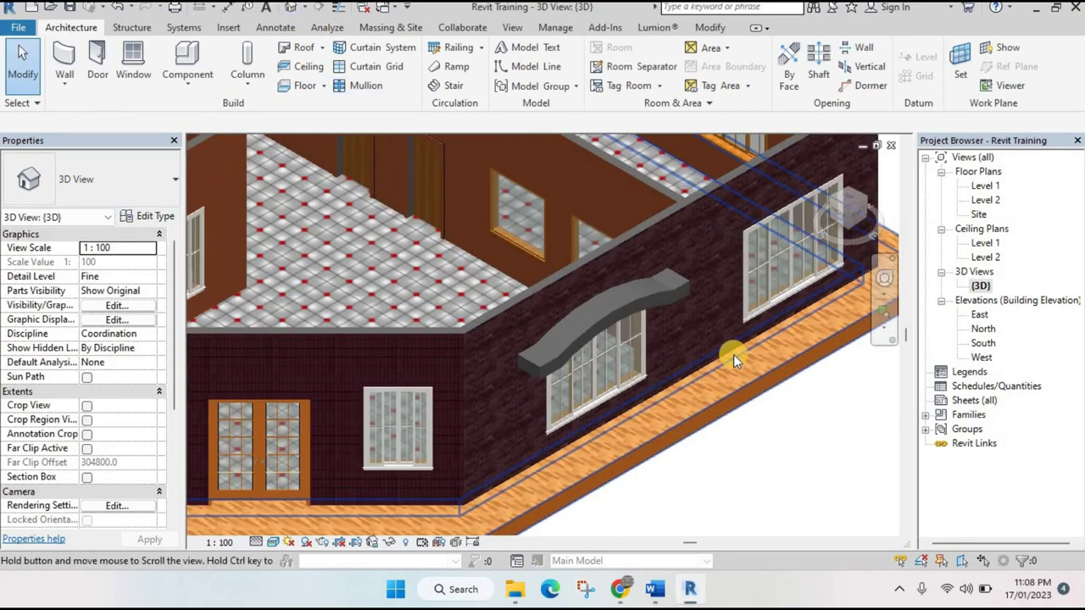
scroll(631, 360, up, 2)
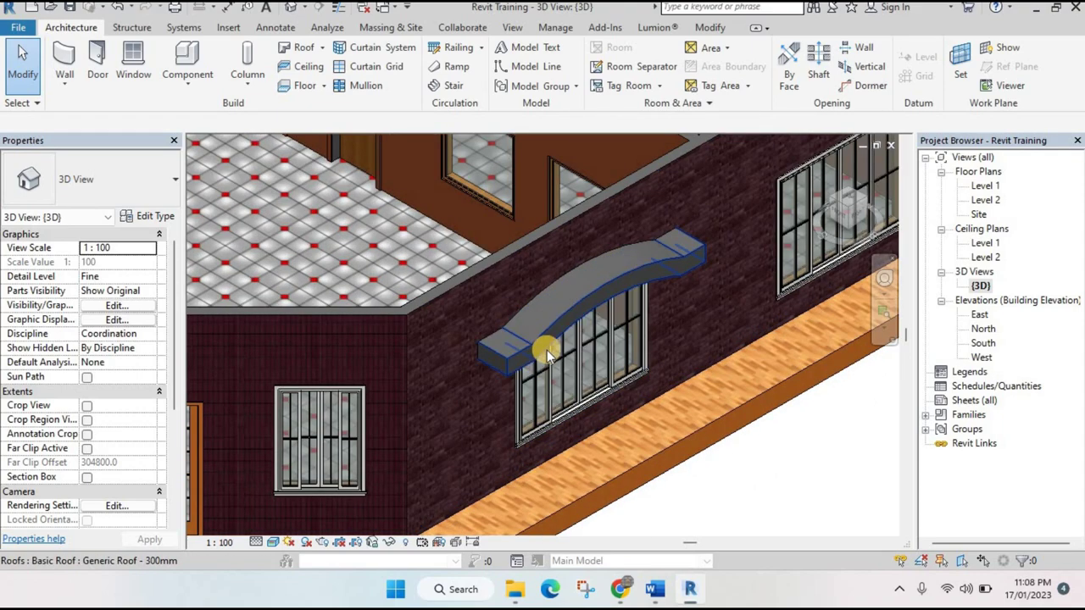
click(688, 255)
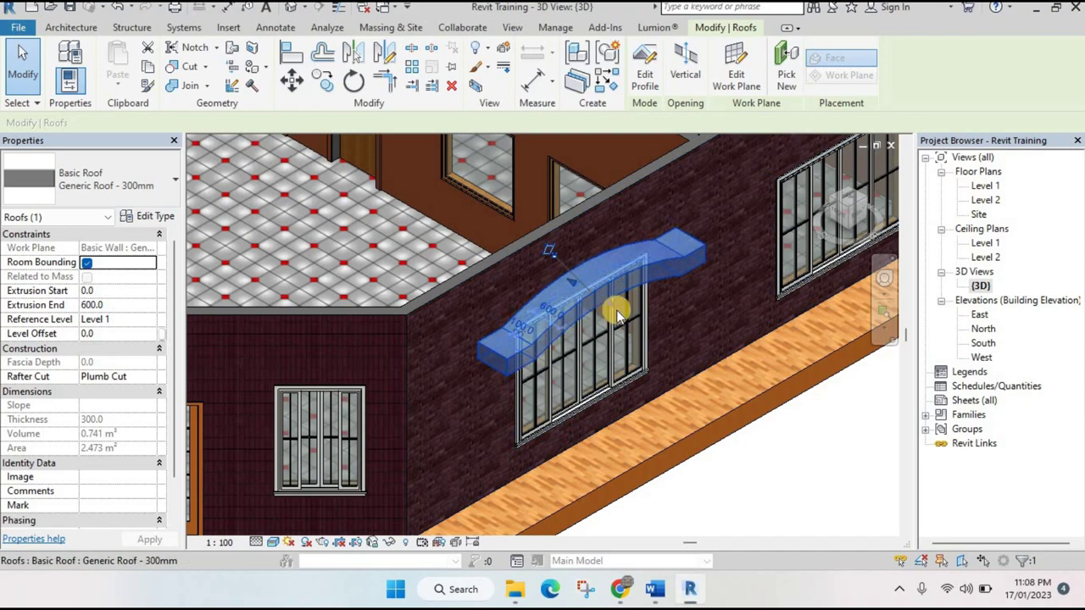
scroll(590, 307, up, 2)
scroll(590, 307, up, 2)
mouse_move(639, 283)
mouse_down()
mouse_move(761, 360)
mouse_move(755, 383)
mouse_up()
scroll(670, 290, down, 2)
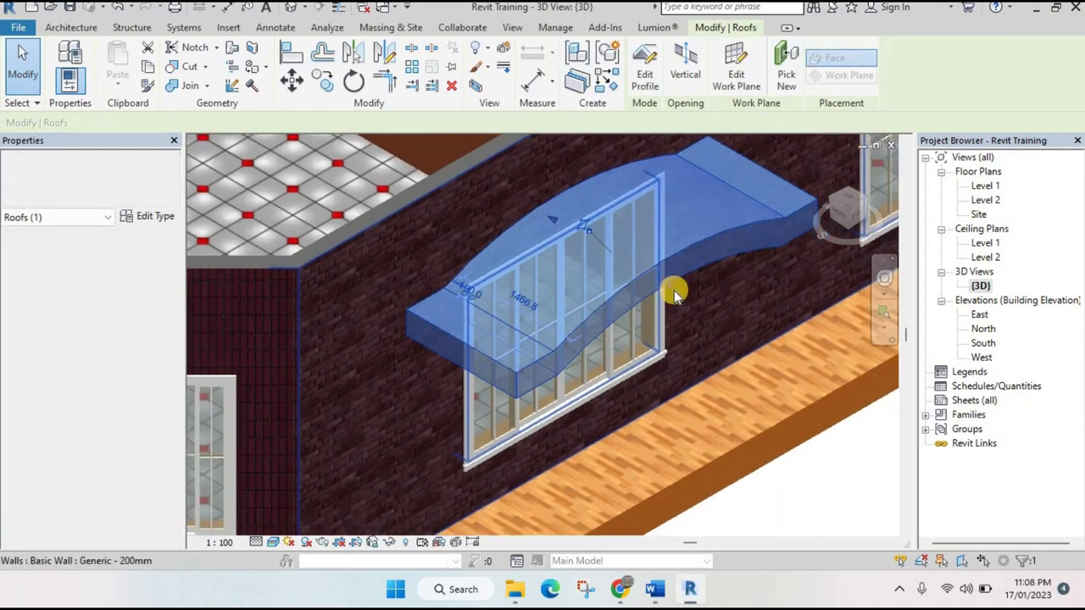
drag(663, 282, 705, 309)
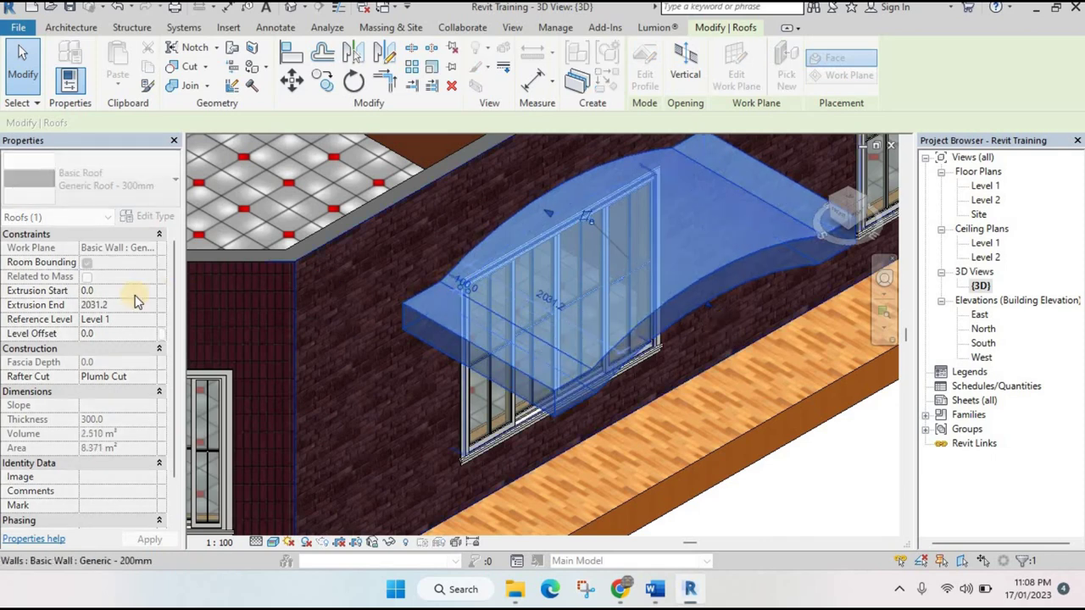
click(113, 306)
text(750)
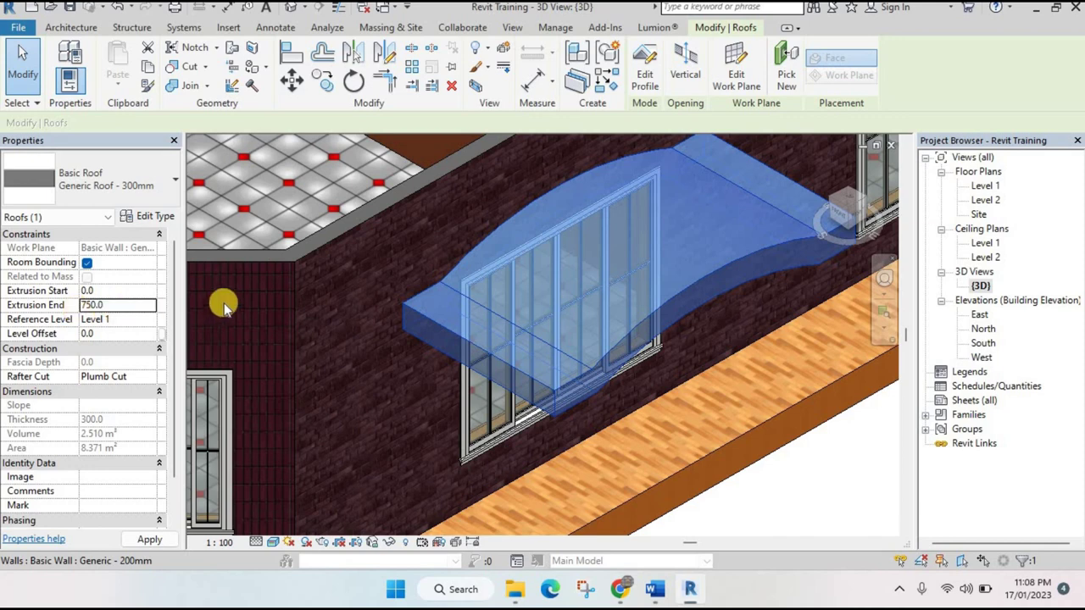
click(225, 307)
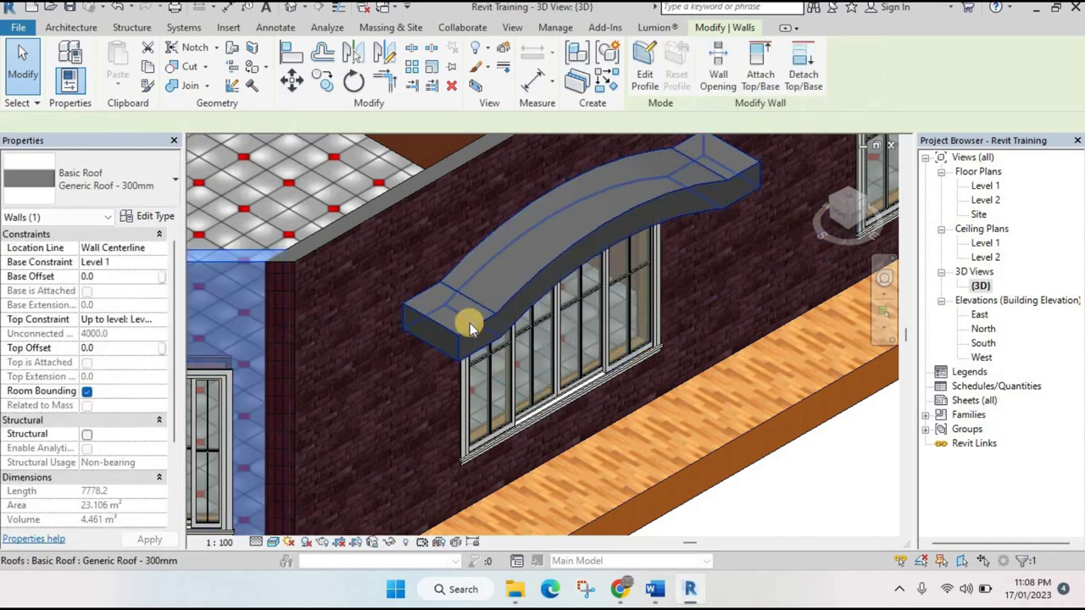
Duplicate the canopy's roof type as 'sun shade 50' with a 50 structure layer thickness
click(472, 330)
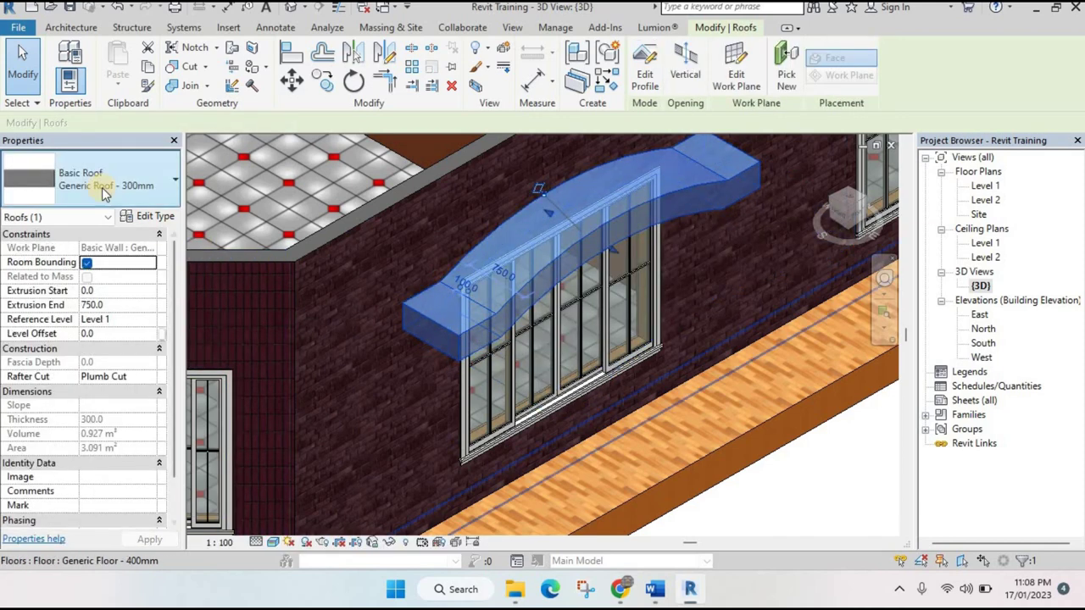
click(143, 194)
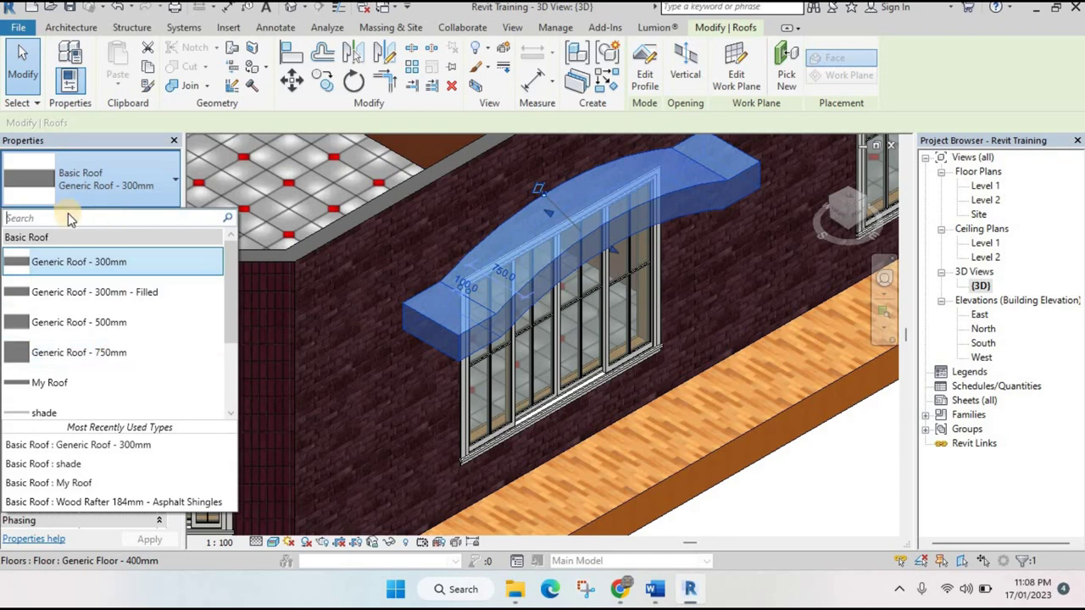
click(126, 261)
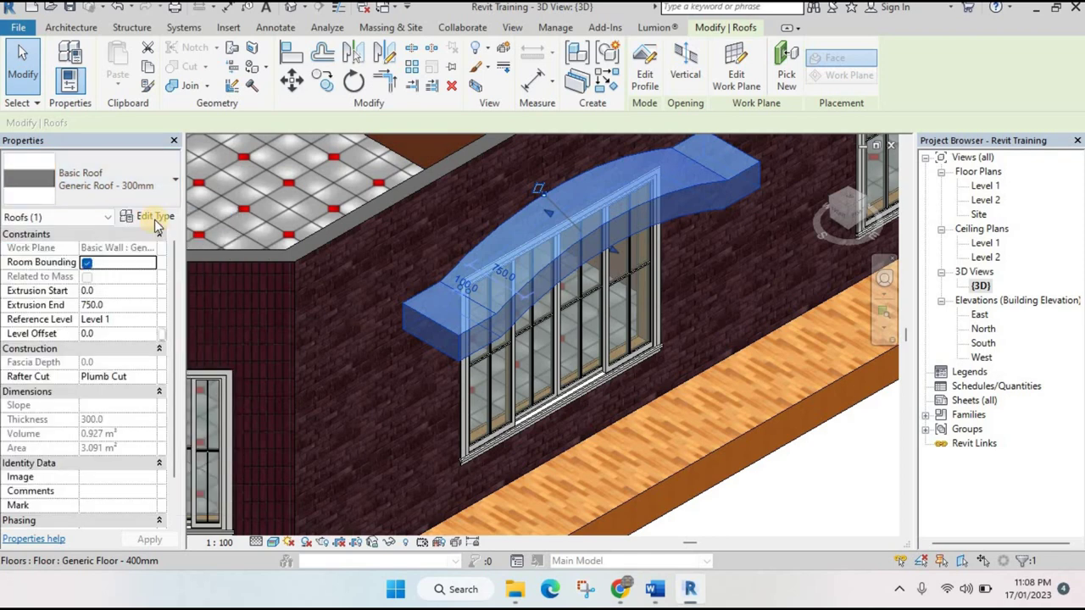
click(155, 219)
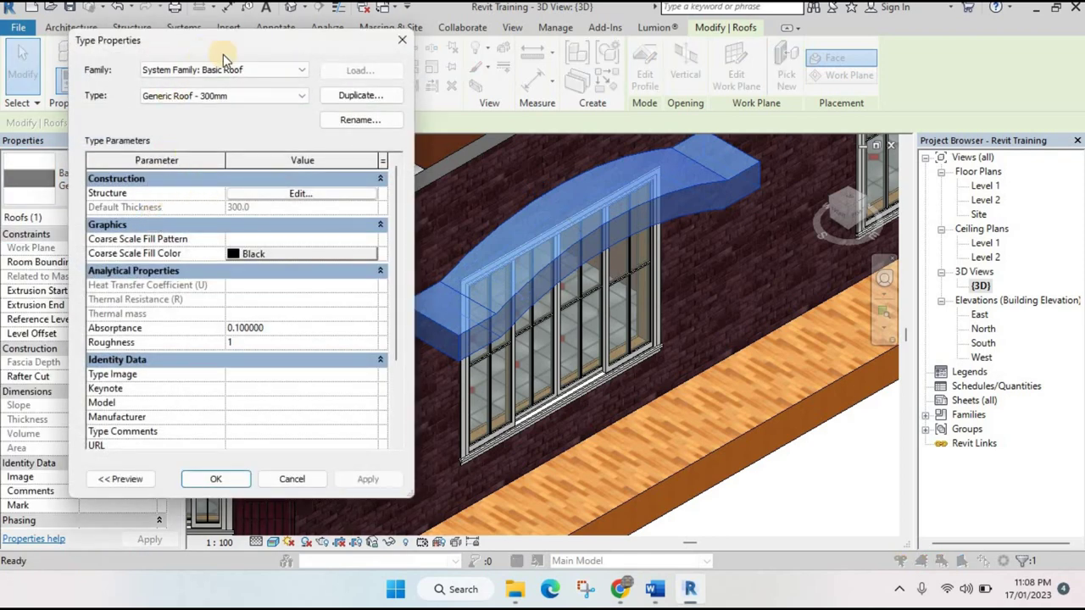
drag(340, 39, 485, 39)
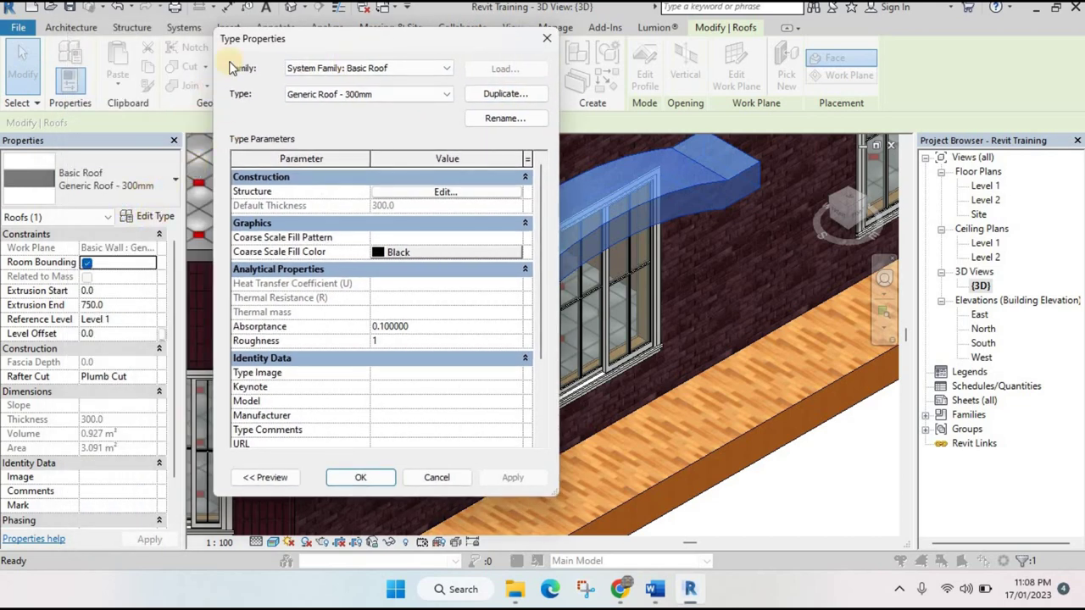
click(500, 95)
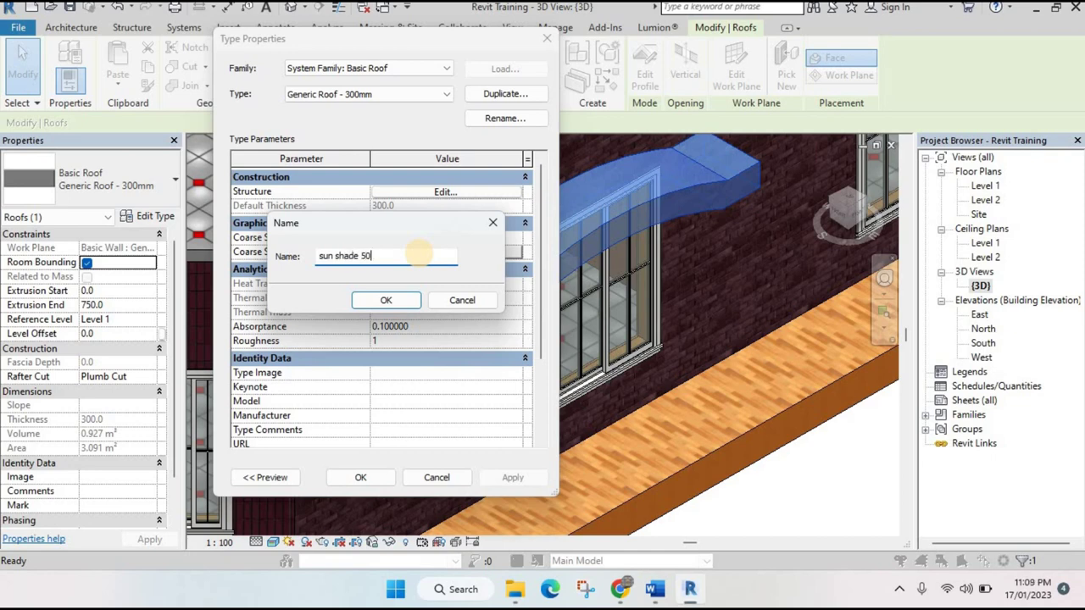
click(444, 193)
text(50)
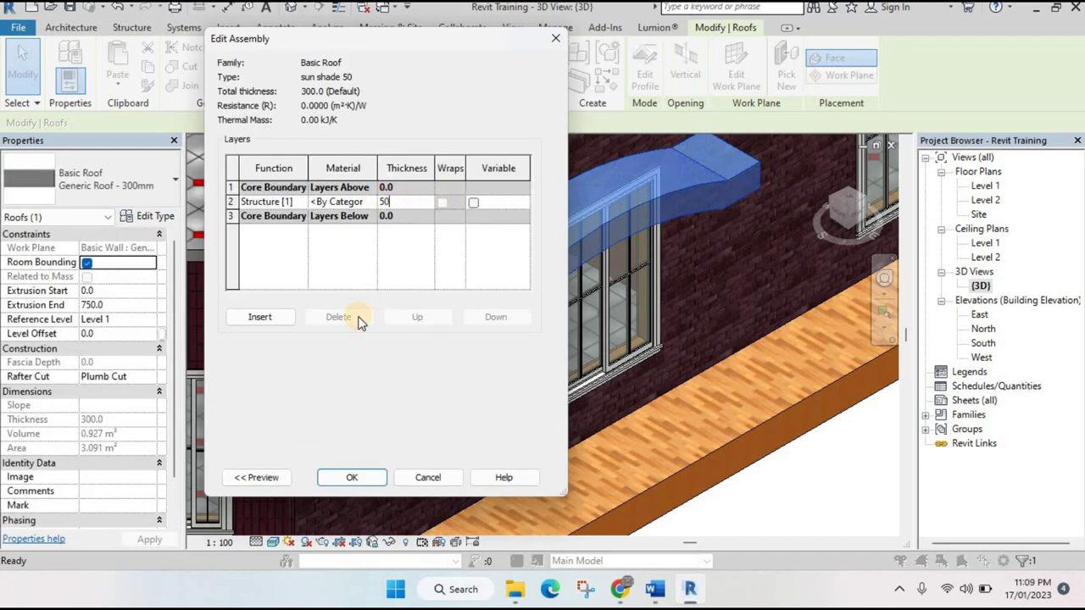
click(355, 477)
Apply the sun shade 50 type to the canopy, clear the selection and zoom out
click(363, 479)
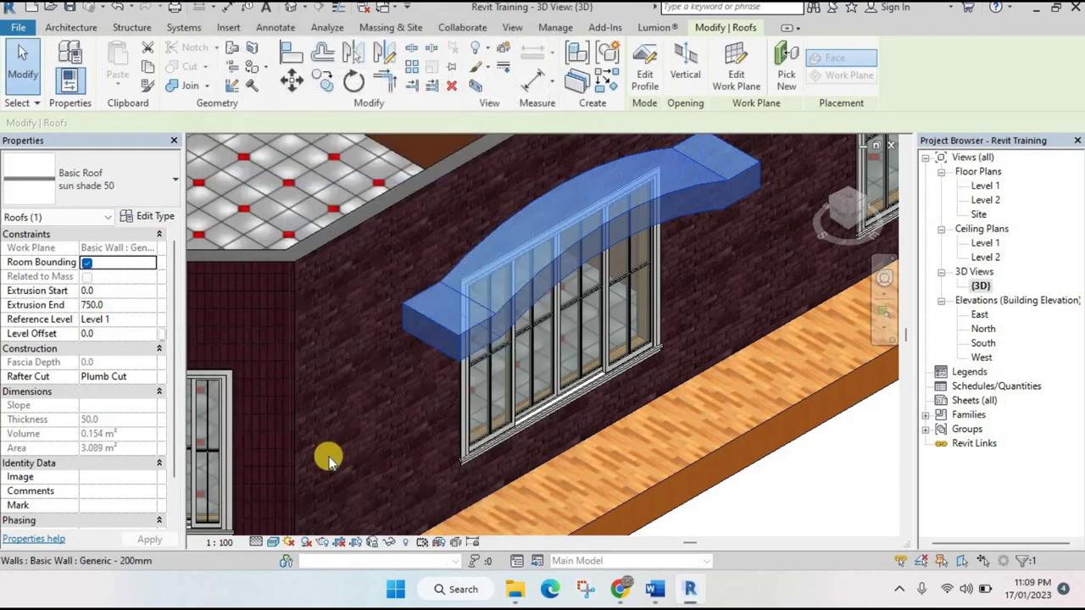
key(Escape)
scroll(650, 366, up, 3)
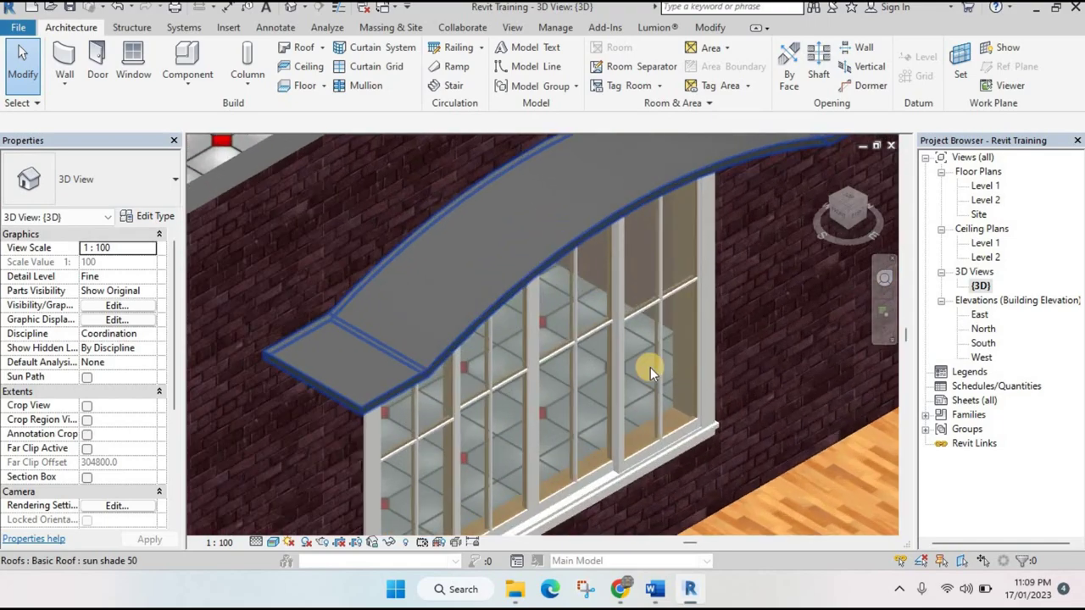
scroll(593, 371, up, 2)
scroll(756, 441, down, 3)
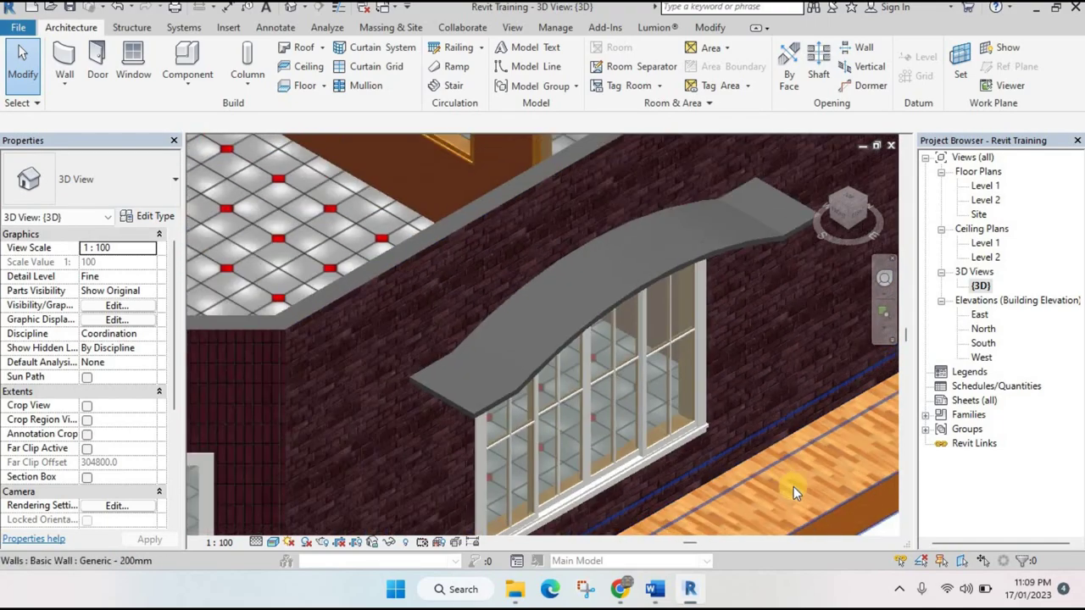
scroll(793, 486, down, 1)
scroll(771, 448, down, 2)
scroll(551, 294, up, 2)
scroll(593, 322, down, 3)
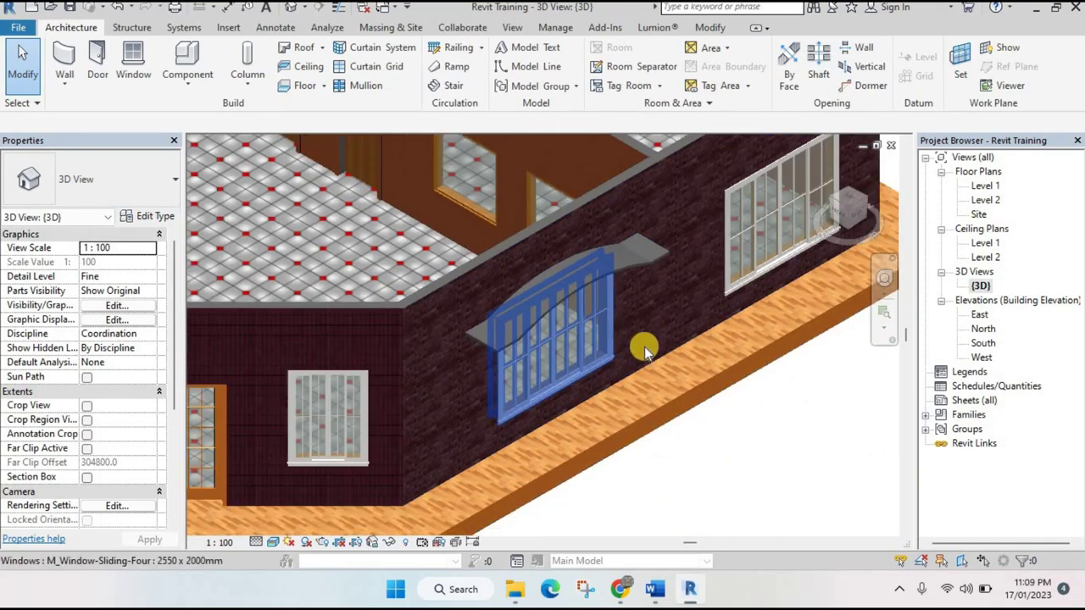
scroll(694, 373, down, 2)
scroll(632, 277, up, 2)
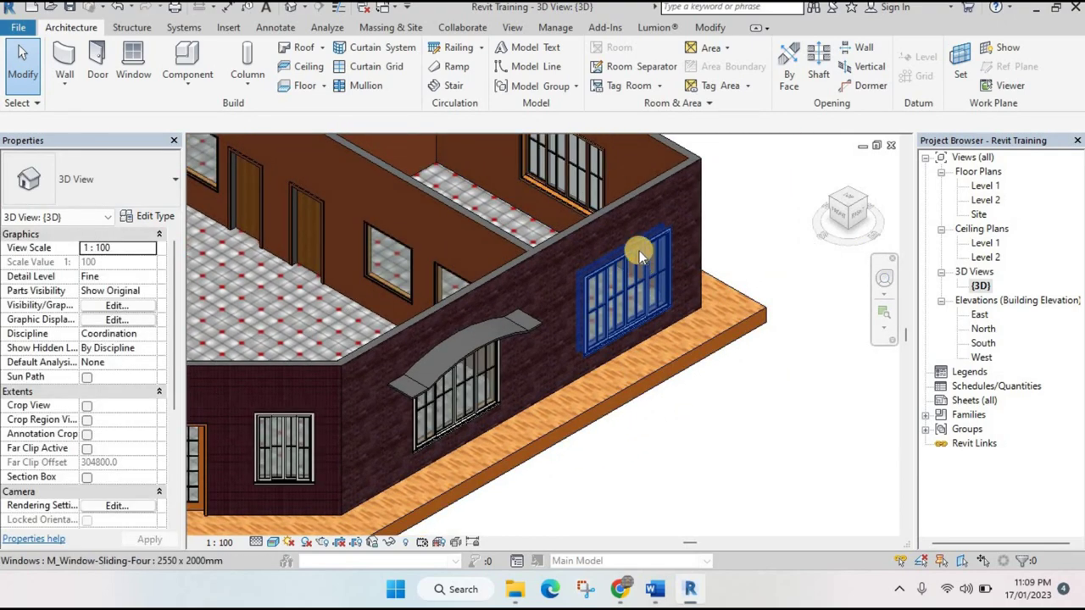
scroll(637, 237, up, 1)
Orbit, use the RIGHT ViewCube face and zoom in on the double-door front wall
mouse_move(484, 375)
shift+middle_down()
mouse_move(624, 364)
mouse_move(333, 295)
shift+middle_up()
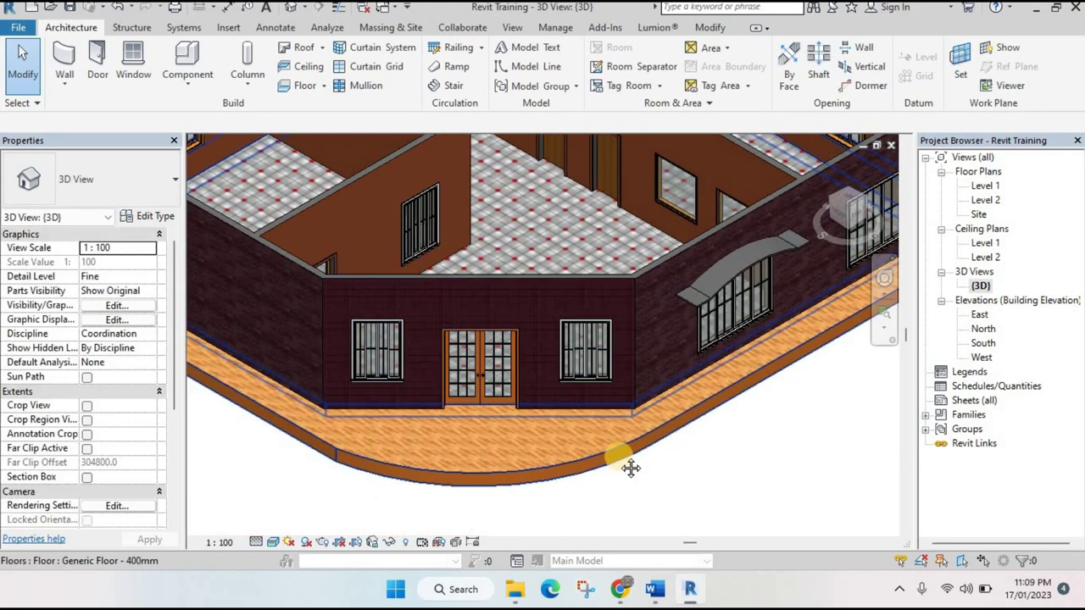
mouse_move(630, 465)
middle_down()
mouse_move(618, 387)
mouse_move(682, 466)
middle_up()
scroll(682, 466, down, 4)
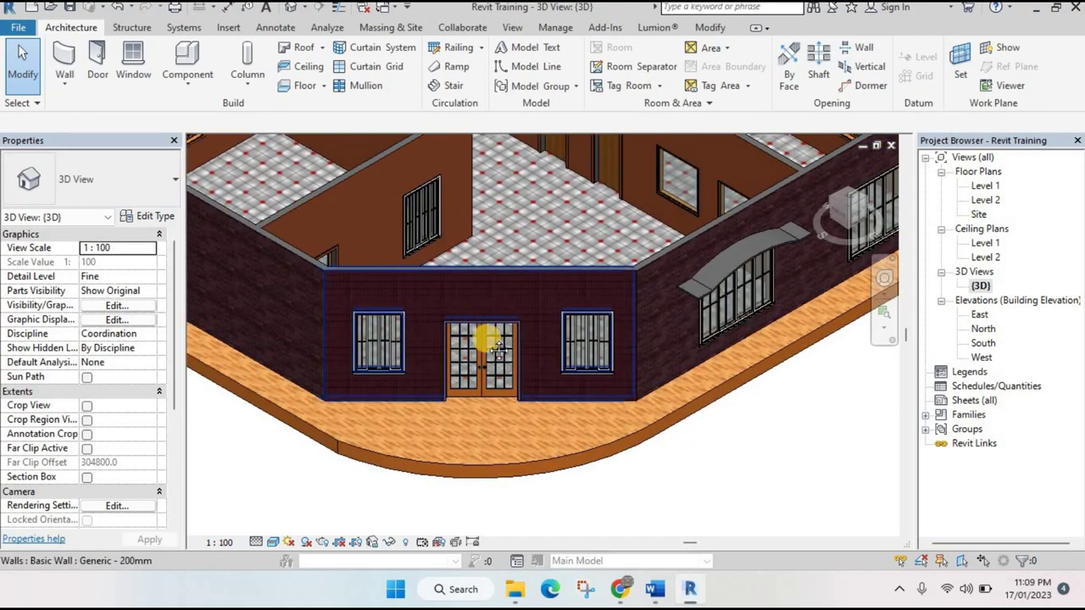
scroll(489, 337, down, 1)
scroll(489, 340, up, 1)
scroll(489, 340, up, 2)
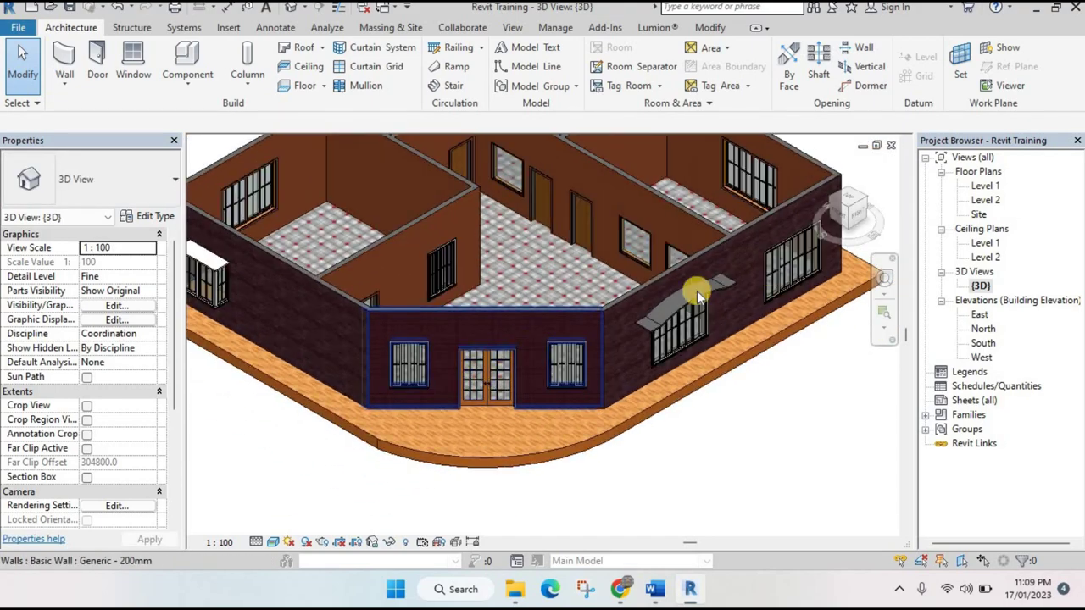
click(856, 215)
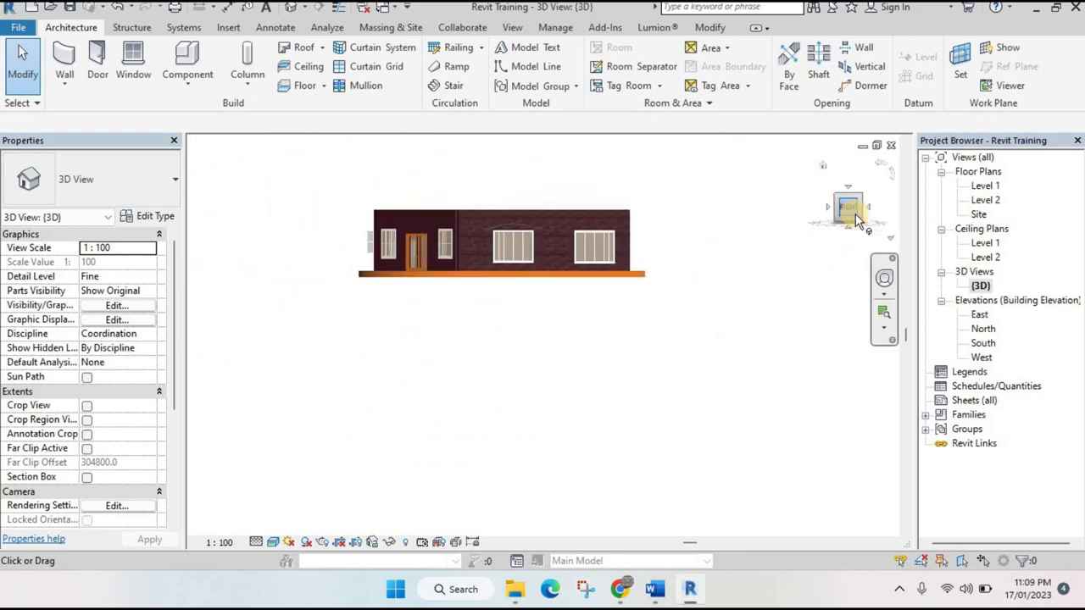
shift+middle_drag(472, 343, 612, 365)
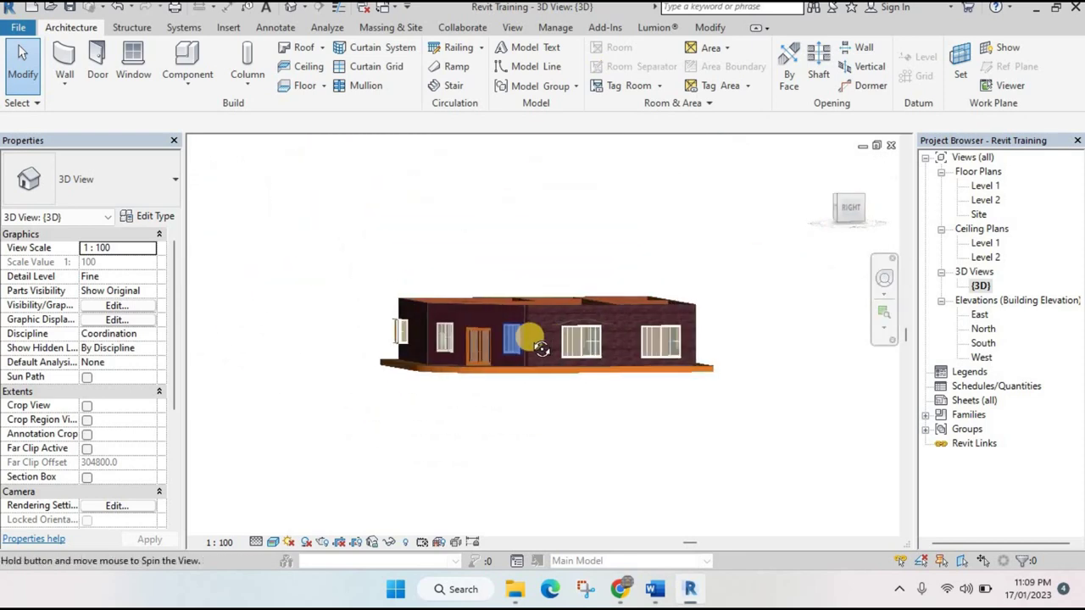
scroll(580, 344, up, 2)
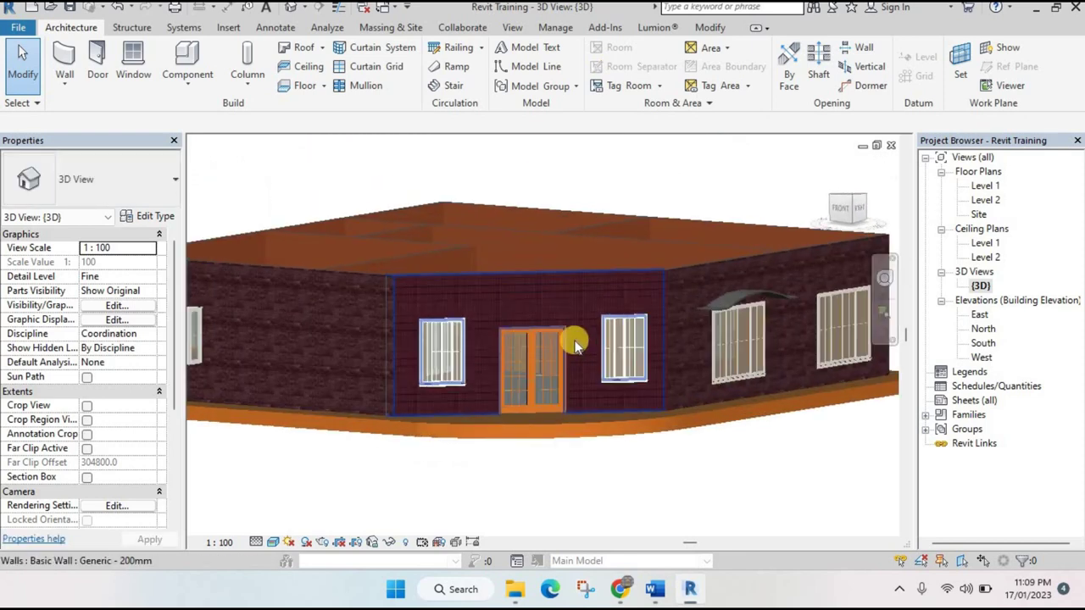
scroll(568, 343, up, 2)
mouse_move(562, 339)
shift+middle_down()
mouse_move(510, 291)
mouse_move(551, 297)
shift+middle_up()
scroll(511, 290, up, 2)
scroll(551, 297, up, 1)
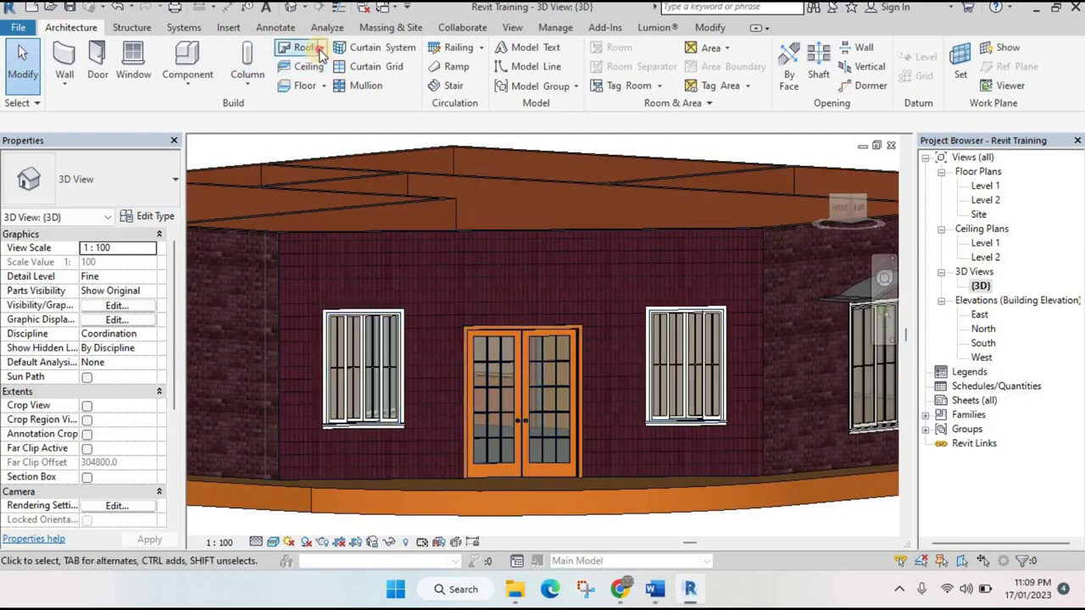
Start a Roof by Extrusion picked on the double-door wall, referenced to Level 1 at zero offset
click(312, 47)
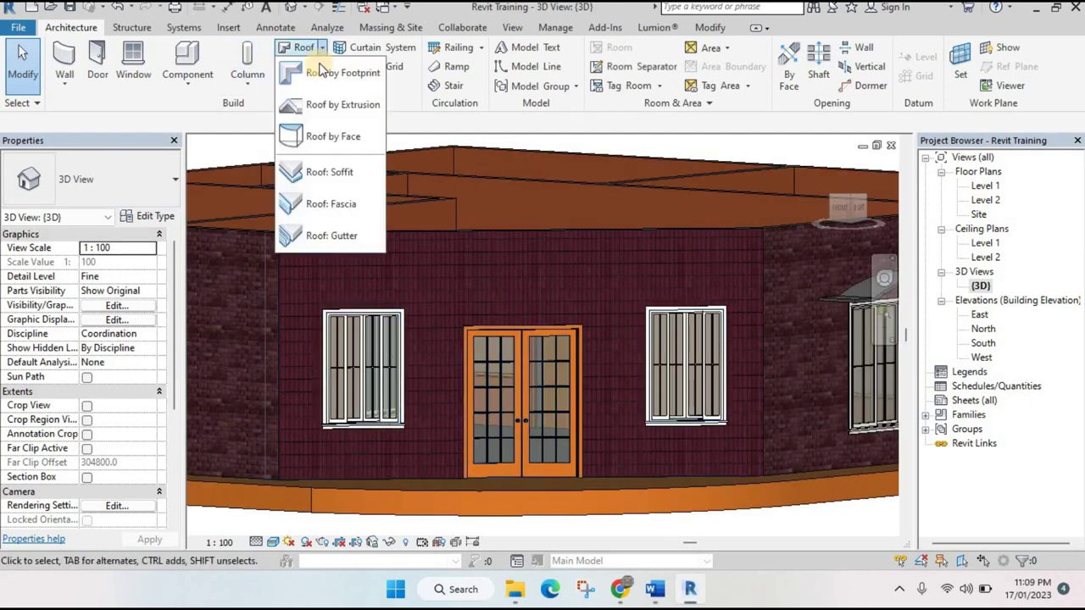
click(350, 108)
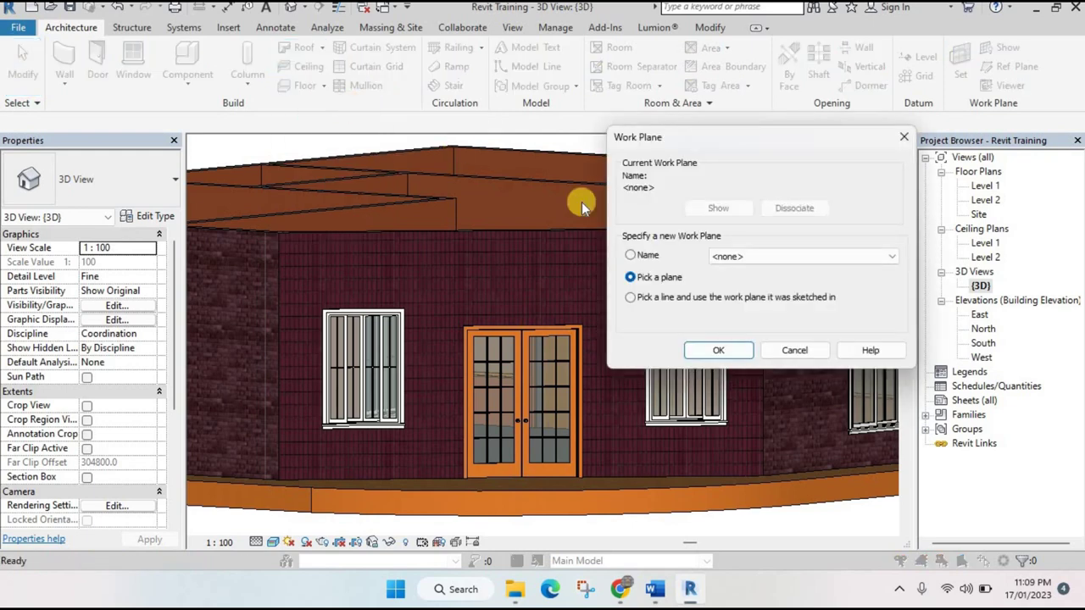
click(726, 350)
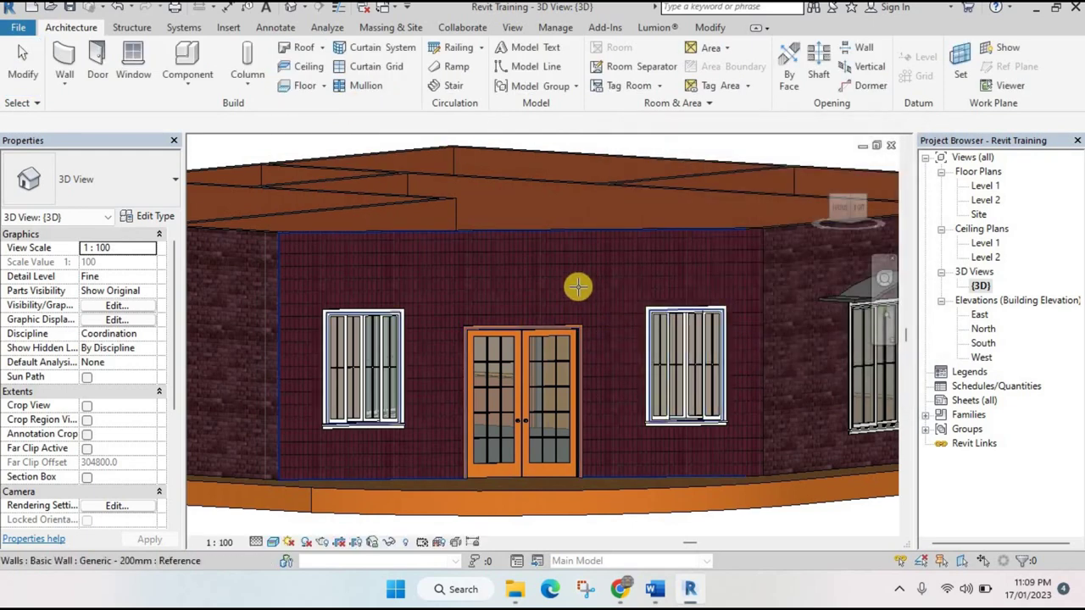
click(575, 287)
click(524, 266)
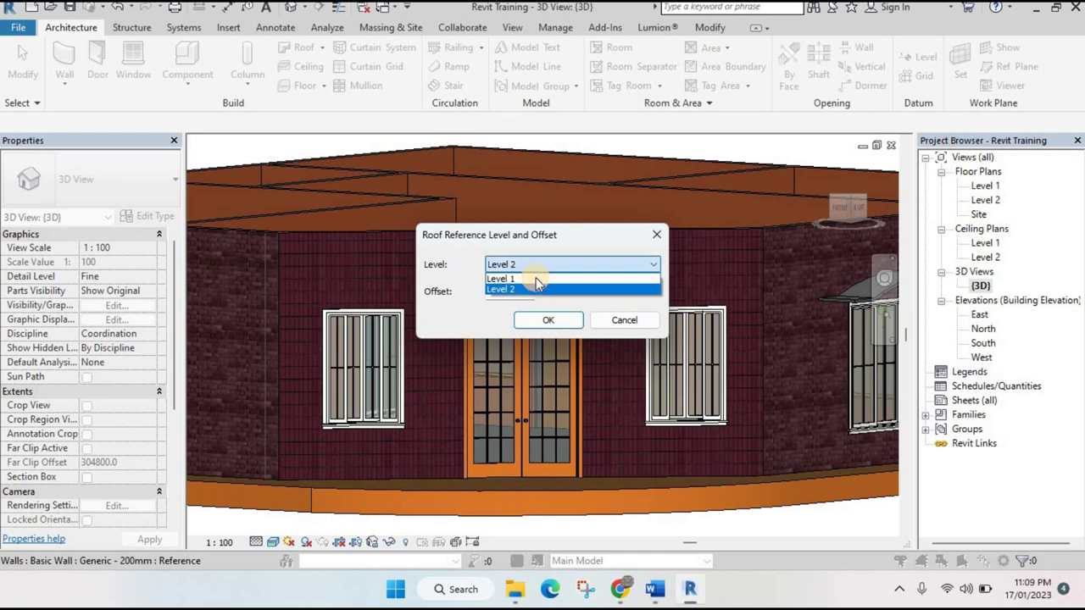
click(544, 280)
click(555, 320)
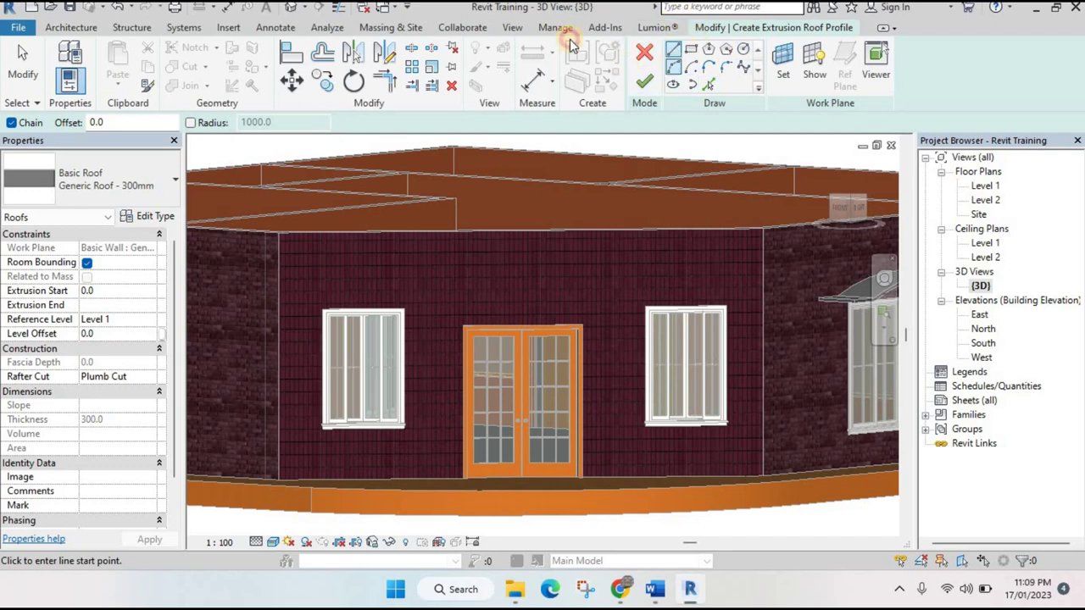
Chain three Start-End-Radius arcs across the wall over both windows and the double door
click(293, 296)
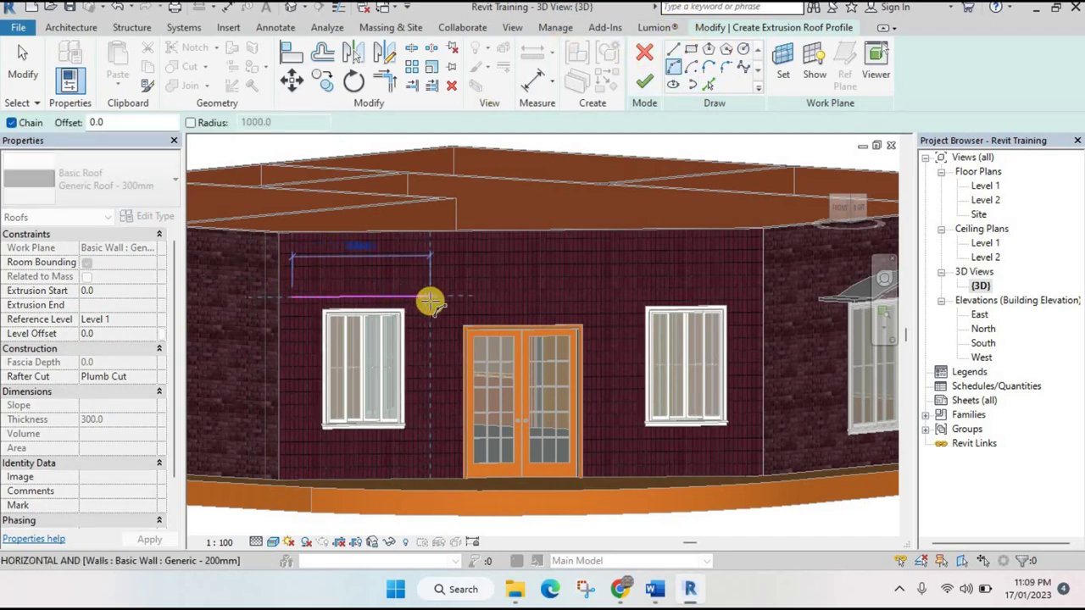
click(434, 296)
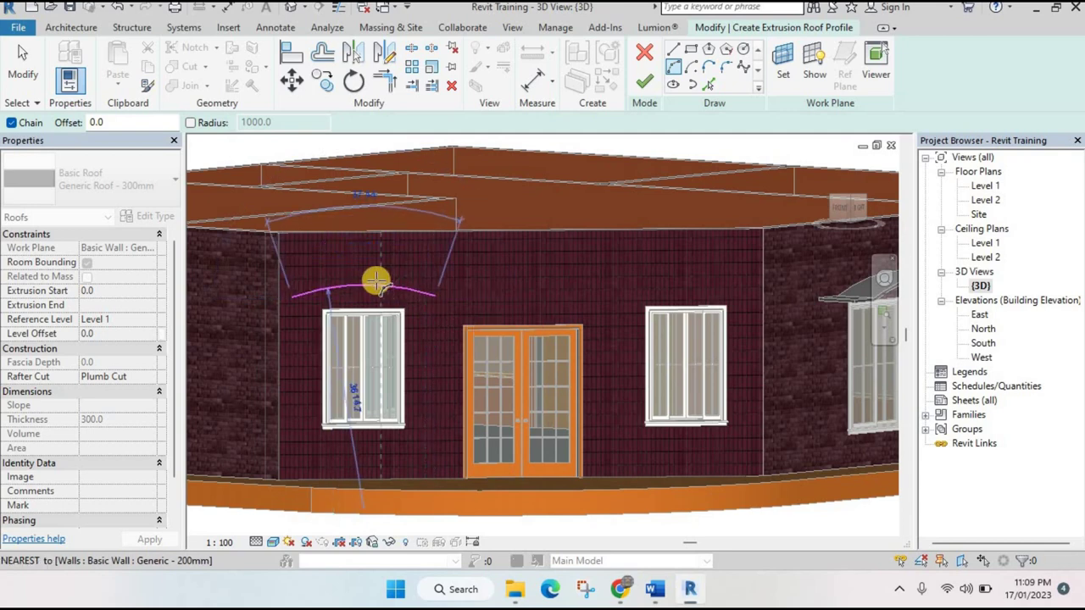
click(374, 267)
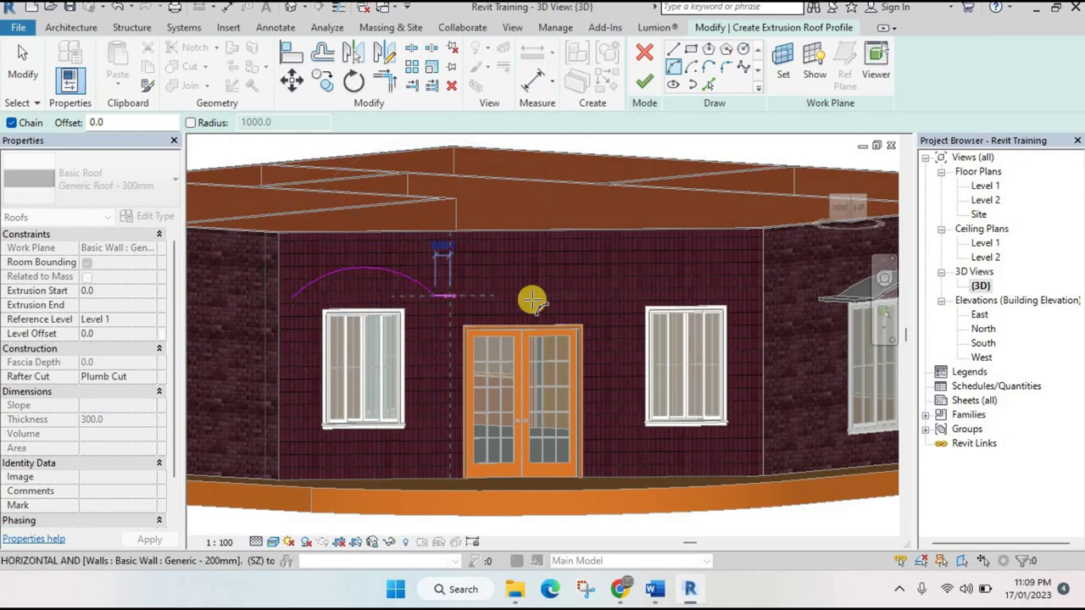
click(608, 295)
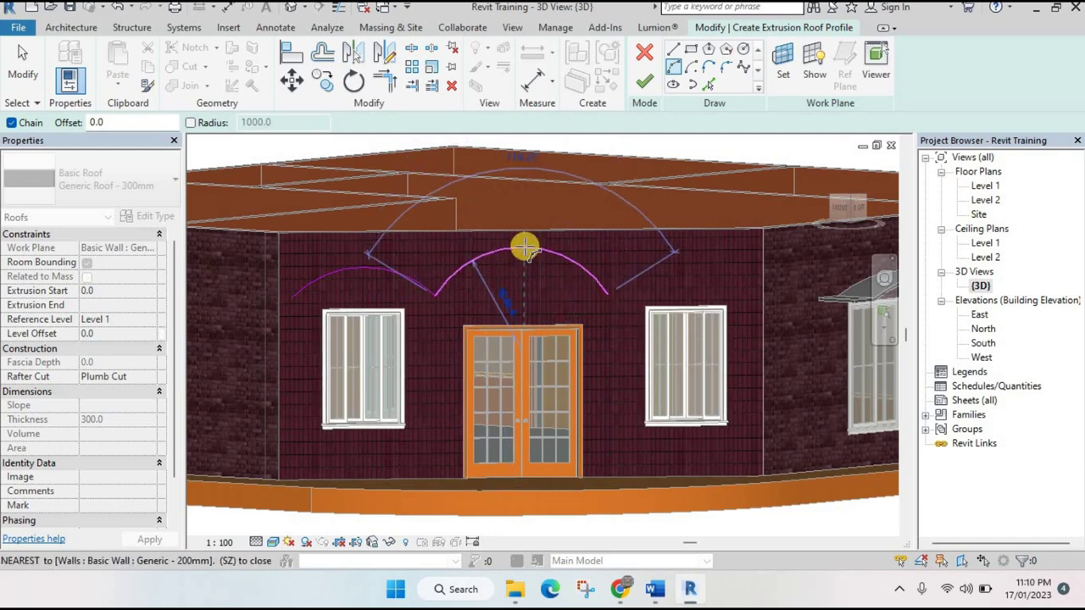
click(524, 247)
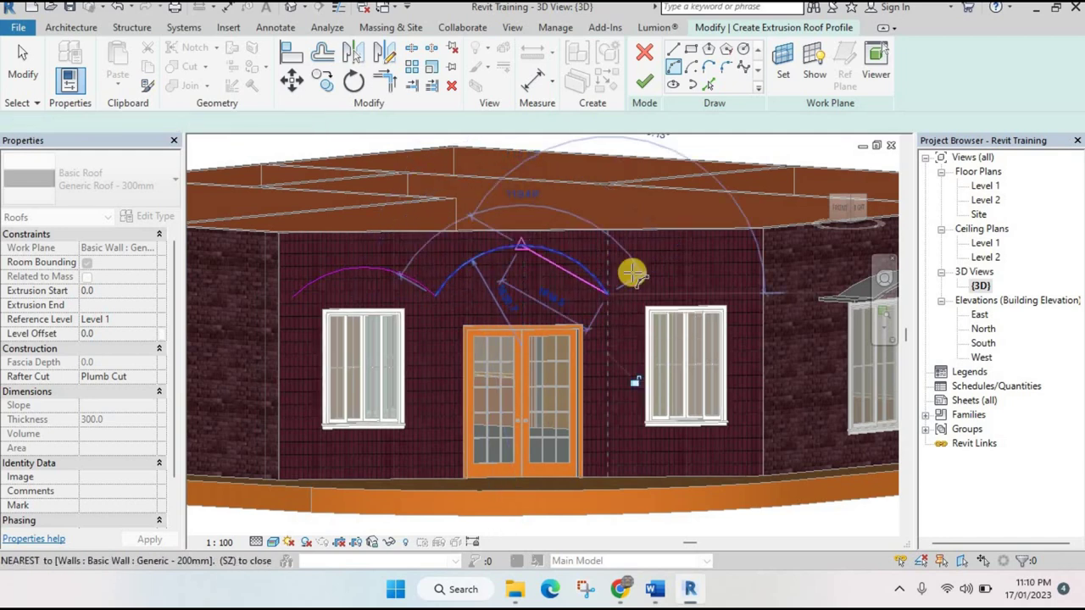
click(733, 293)
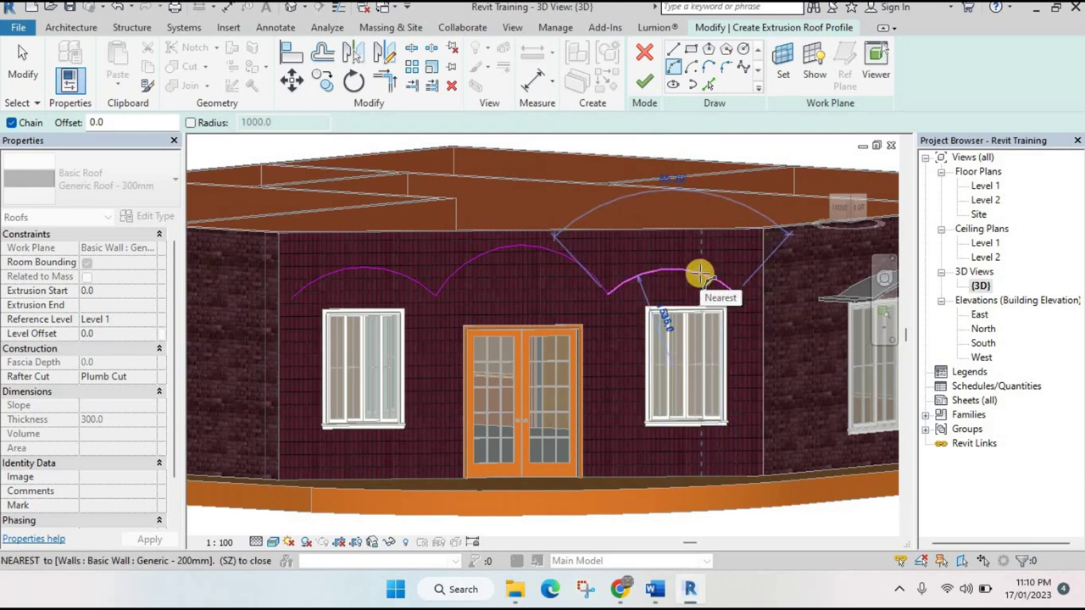
click(700, 273)
key(Escape)
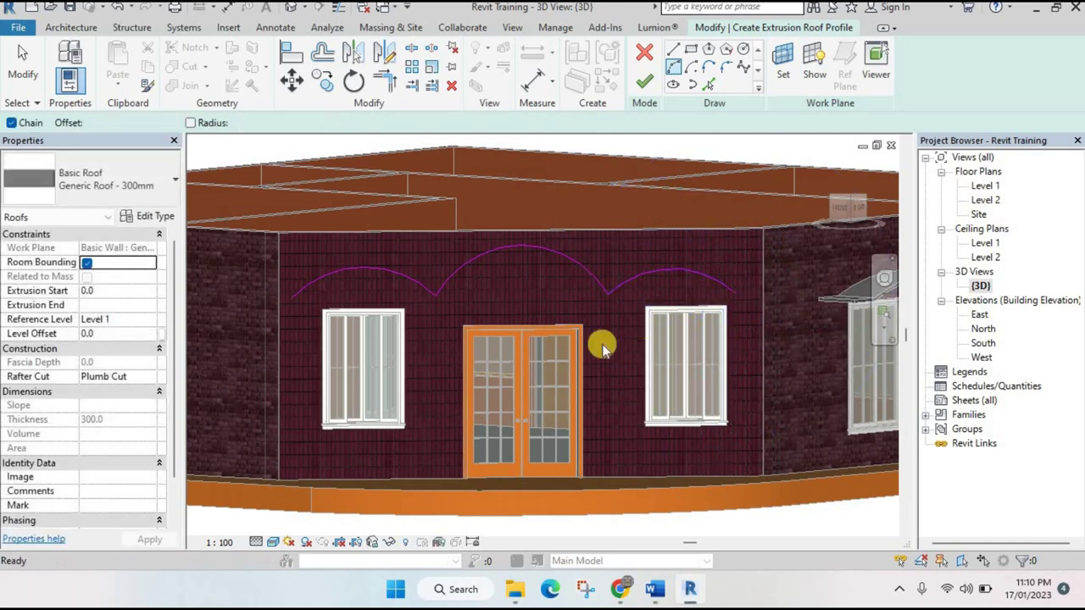
key(Escape)
click(739, 296)
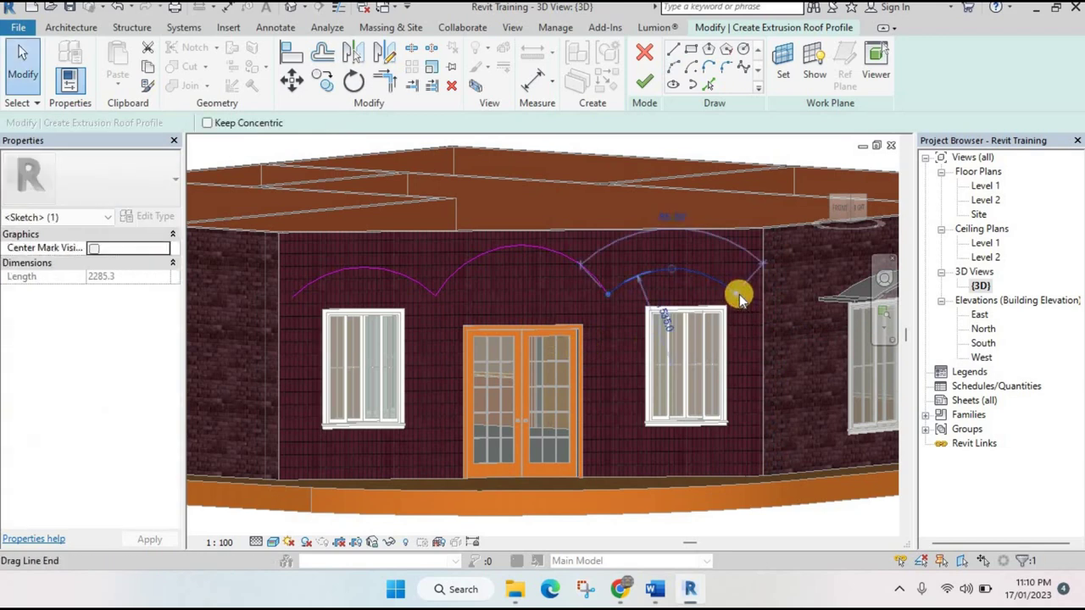
drag(740, 296, 738, 292)
Set the profile's Extrusion Start to 800 and finish the sketch into the triple-arch roof
click(322, 273)
drag(292, 297, 291, 296)
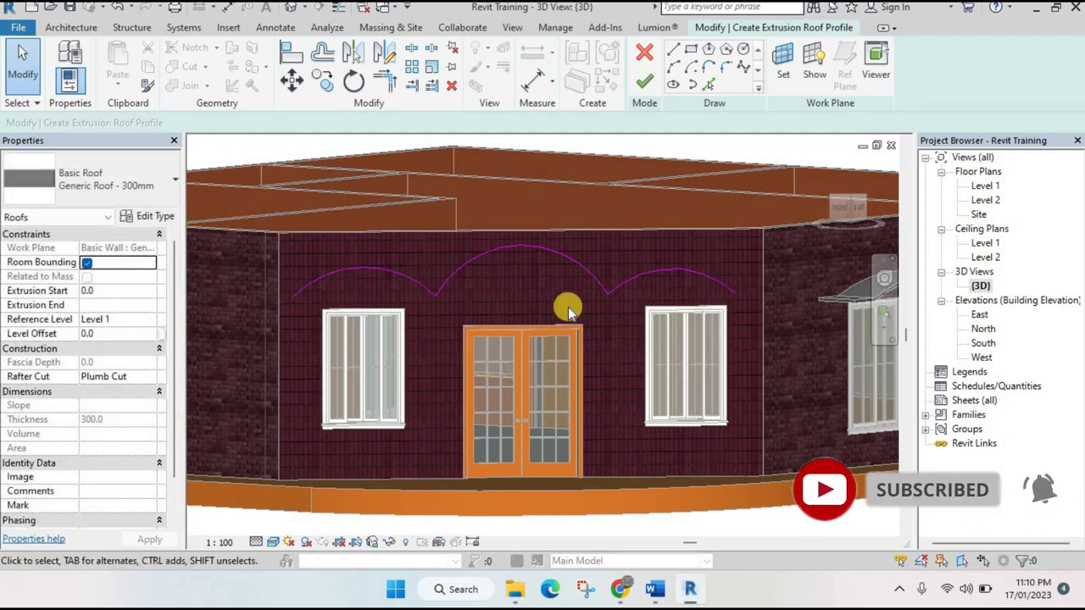
click(84, 290)
text(800)
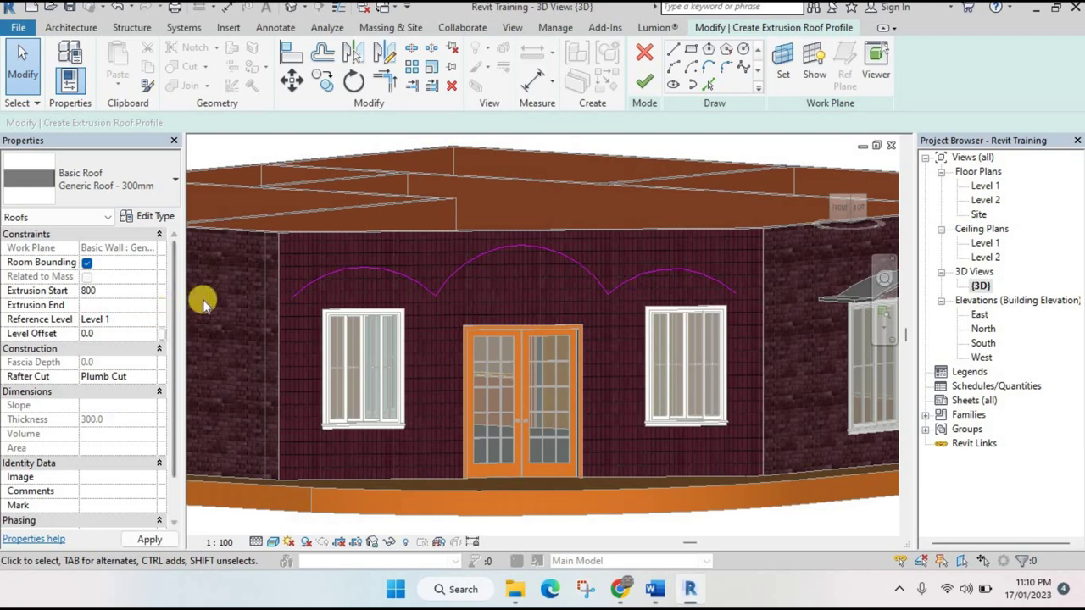
click(222, 302)
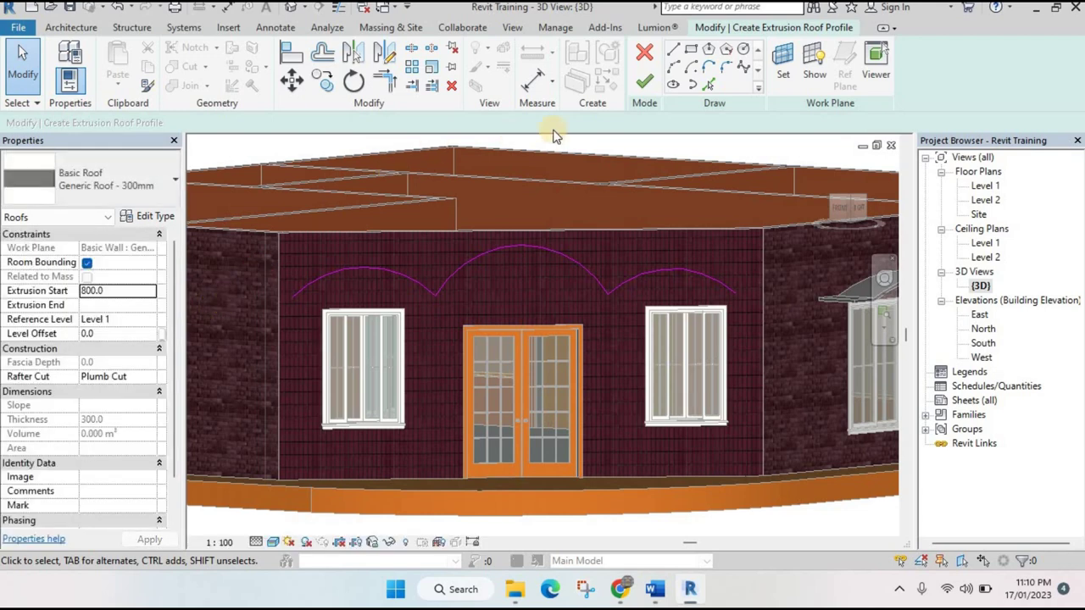
click(644, 81)
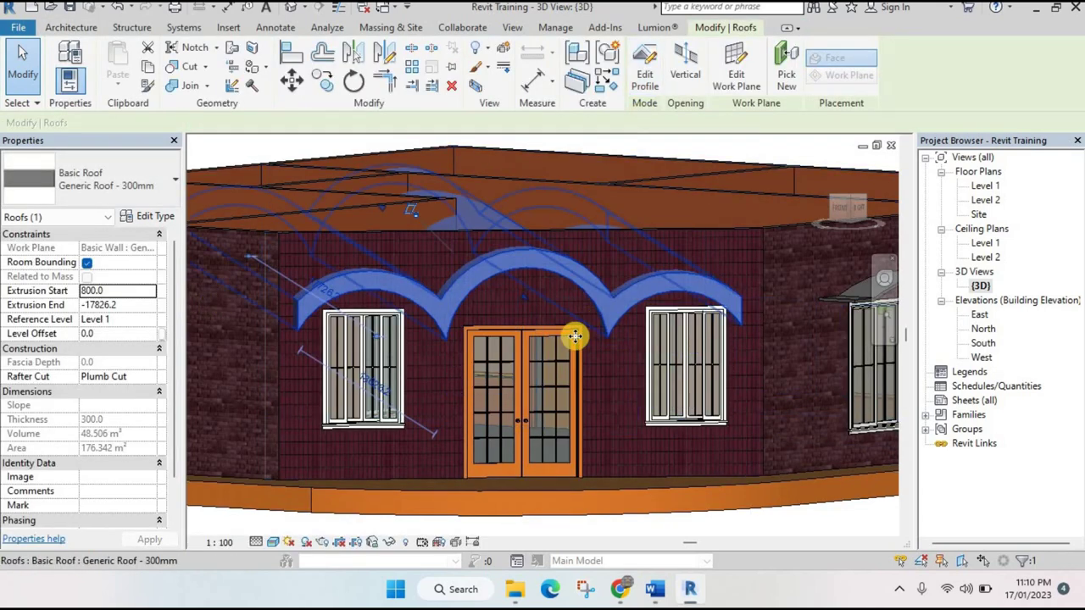
Set the triple-arch canopy roof's Extrusion Start to 800 so it projects 800 from the wall
key(Escape)
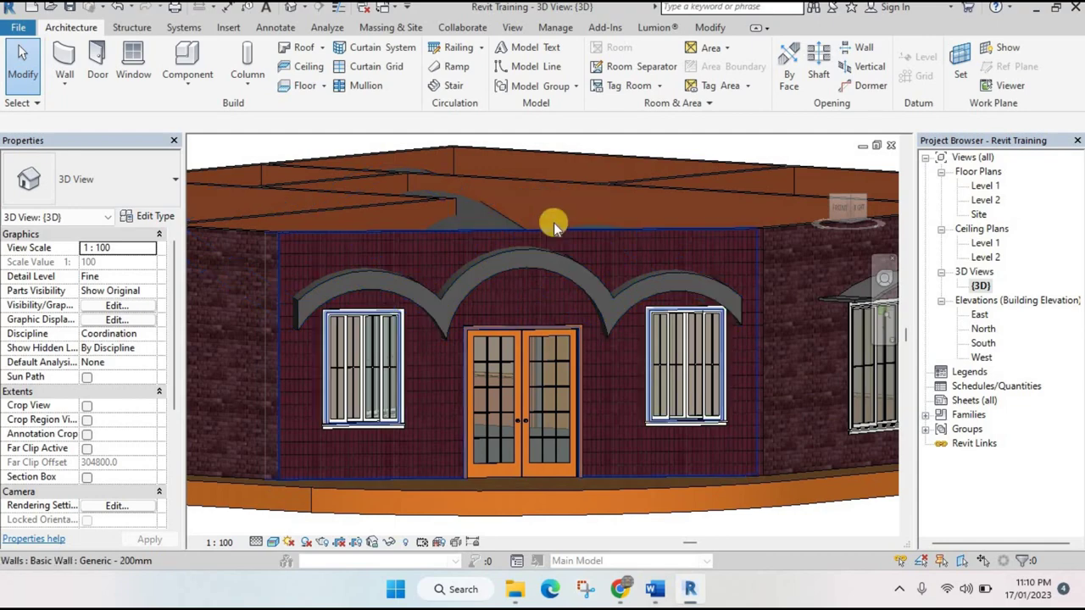
scroll(514, 291, up, 2)
click(515, 237)
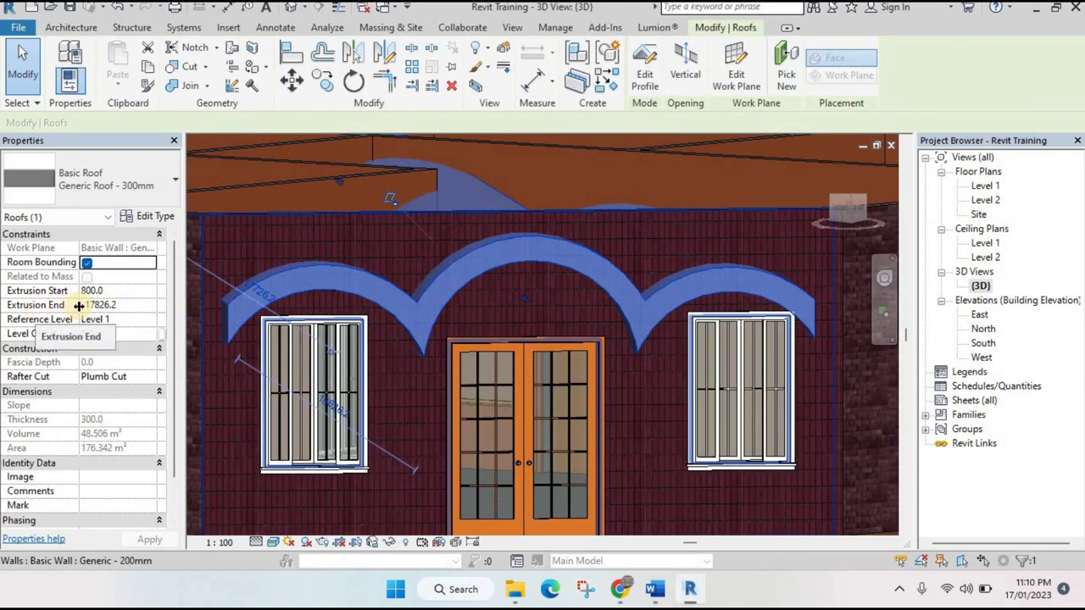
click(129, 304)
text(0)
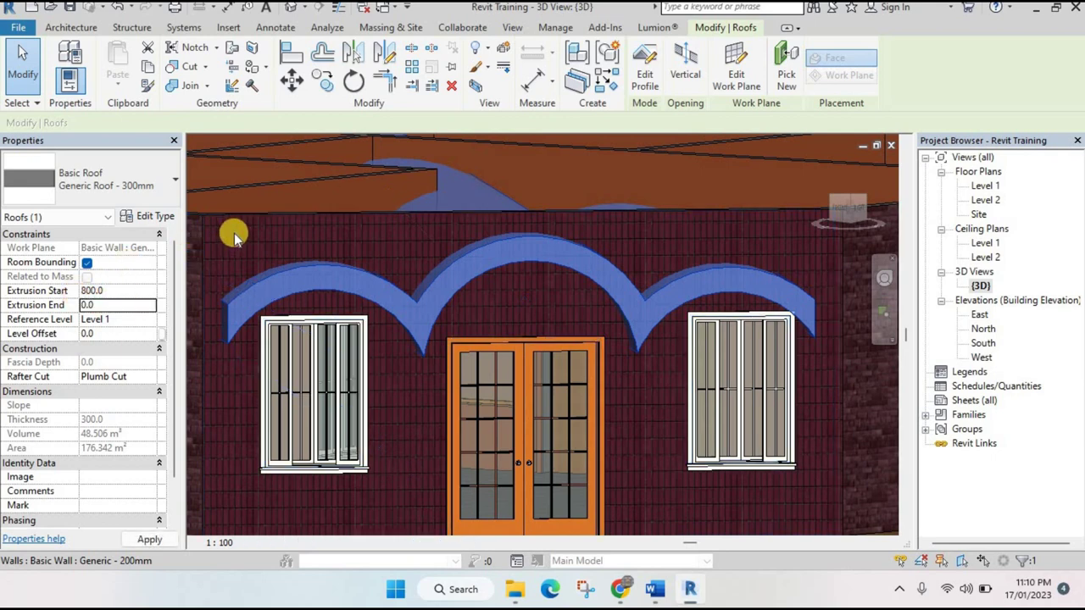
click(492, 182)
Deselect everything and zoom to fit the whole house with the ViewCube
key(Escape)
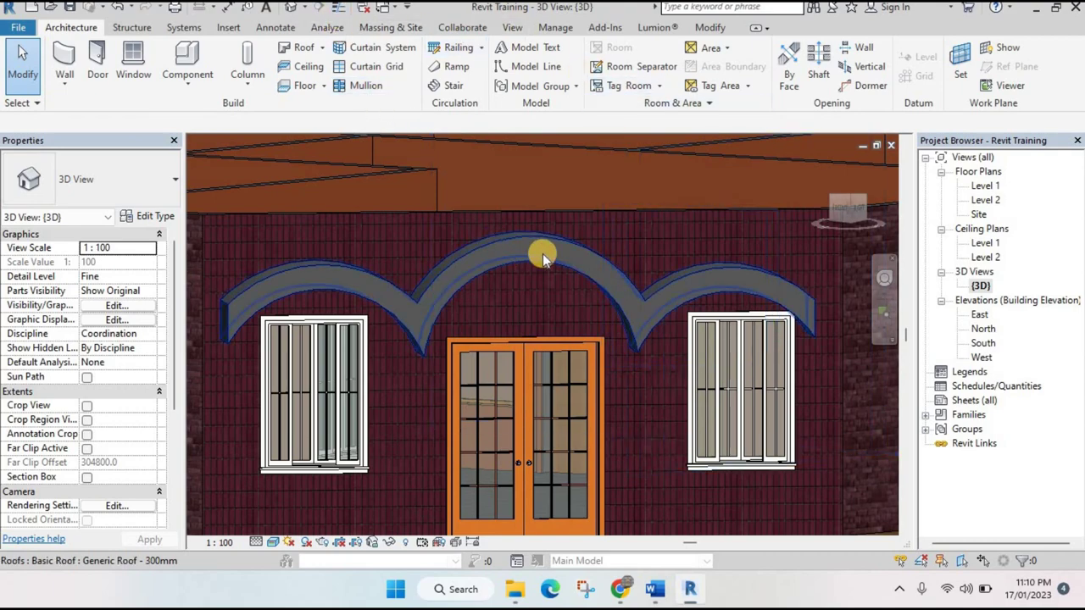
scroll(543, 254, down, 5)
click(826, 165)
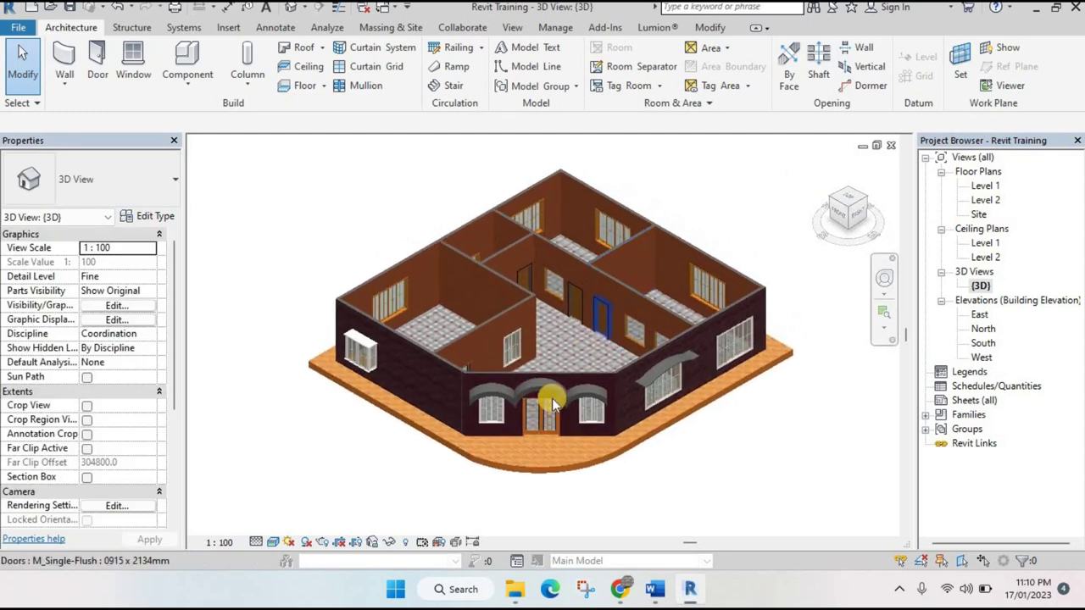
Drag the triple-arch canopy's shape handle outward, deepening it to about 2169.4 from the wall
scroll(565, 428, up, 2)
scroll(594, 407, up, 2)
scroll(604, 400, up, 2)
middle_drag(604, 400, 572, 356)
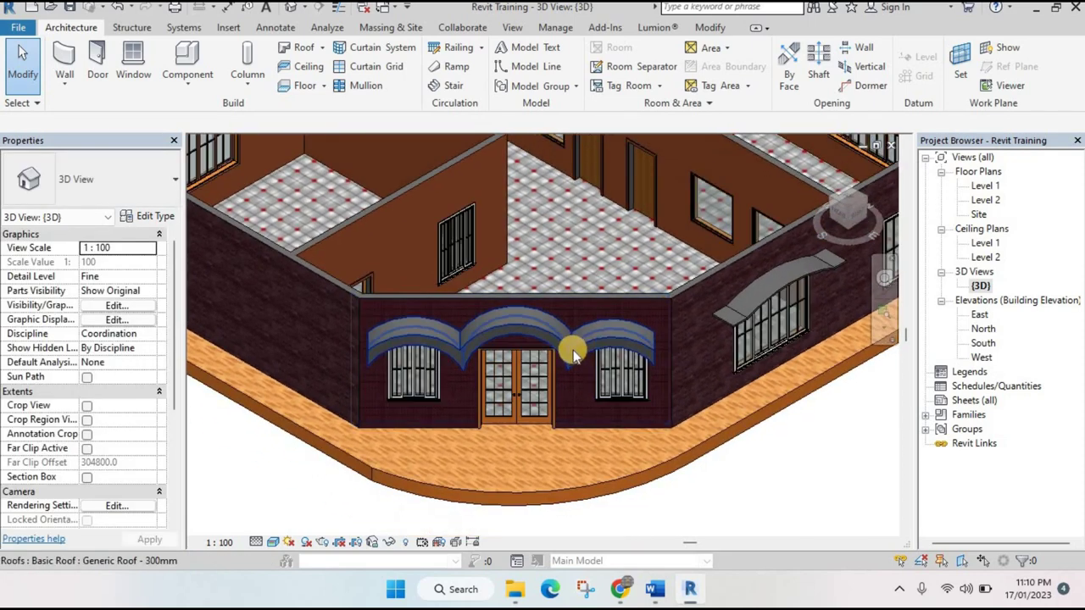
click(566, 348)
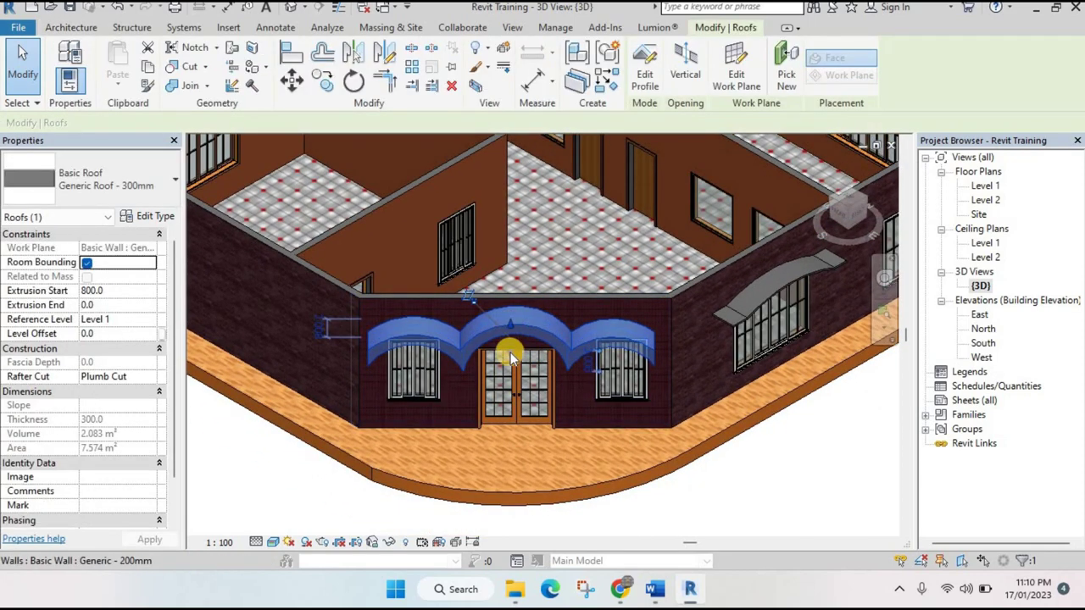
drag(507, 363, 511, 318)
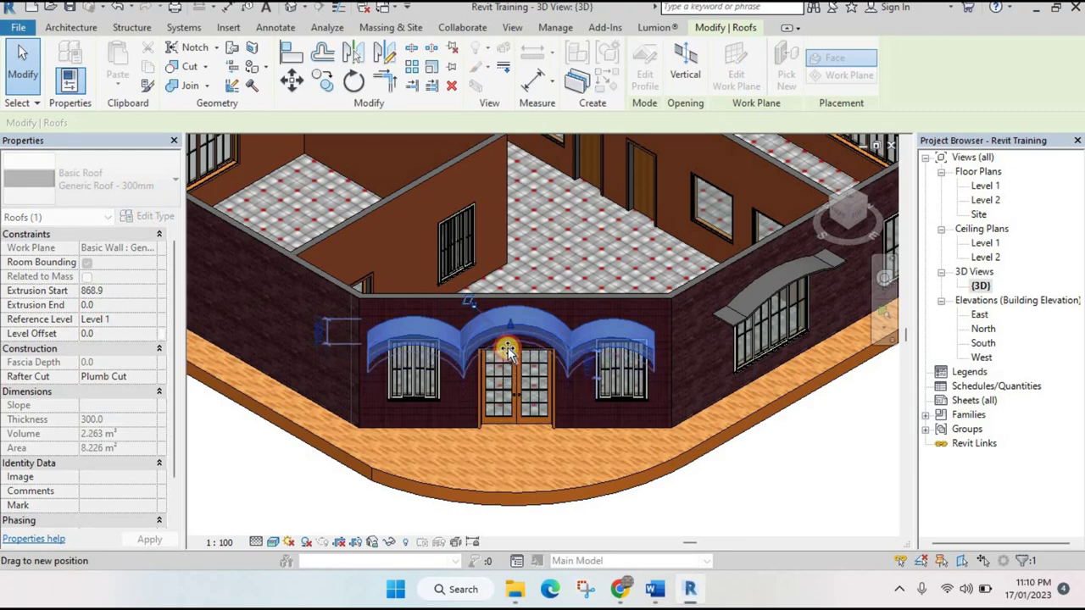
drag(517, 331, 519, 339)
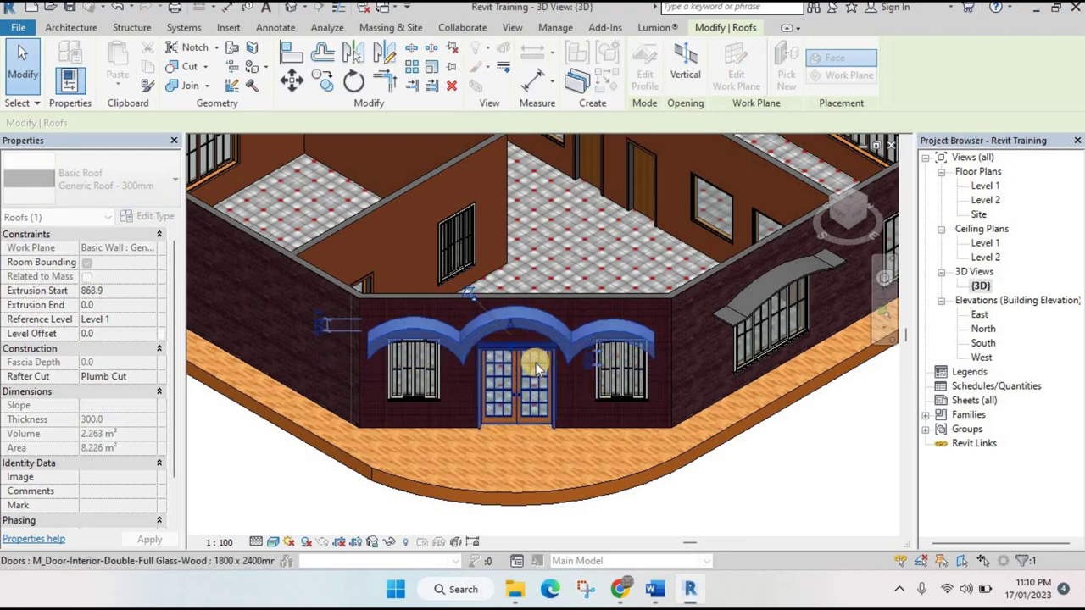
mouse_move(539, 364)
shift+middle_down()
mouse_move(661, 385)
mouse_move(543, 356)
shift+middle_up()
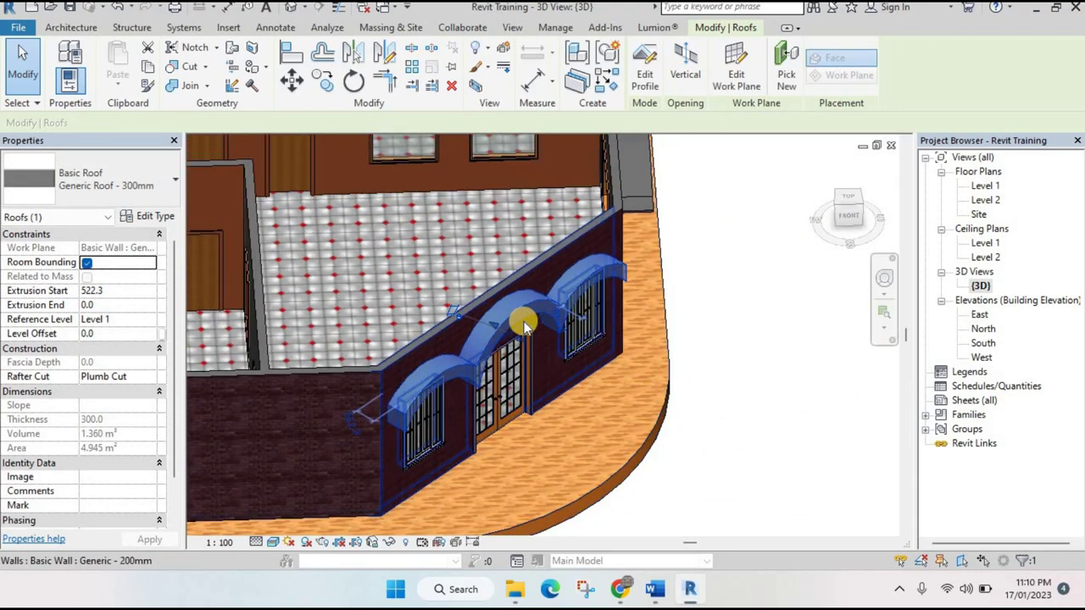
click(523, 344)
drag(523, 343, 617, 370)
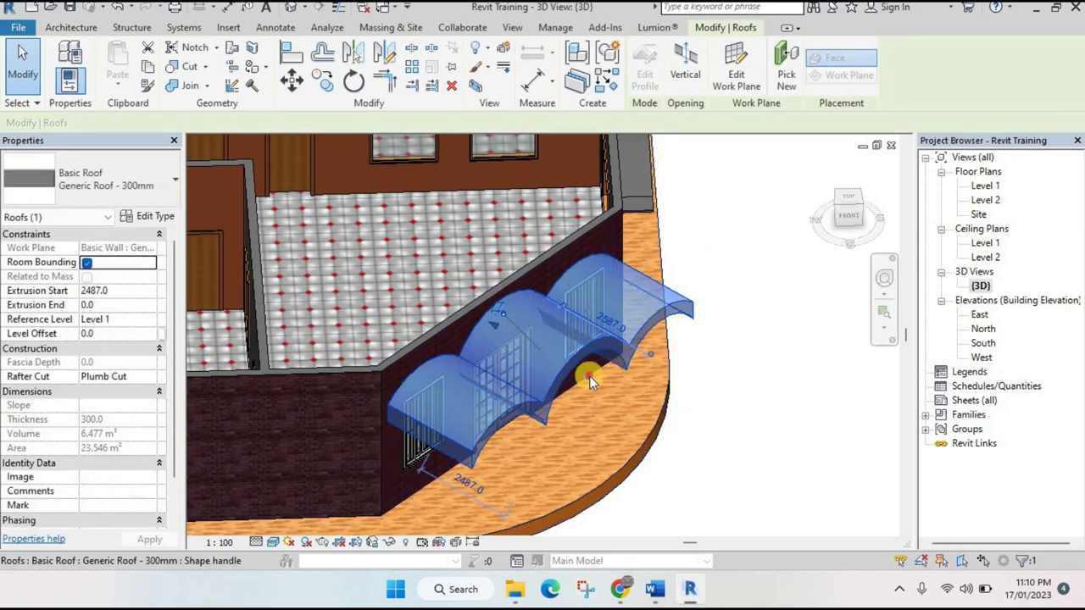
mouse_move(610, 370)
mouse_down()
mouse_move(663, 426)
mouse_move(540, 344)
mouse_move(567, 341)
mouse_up()
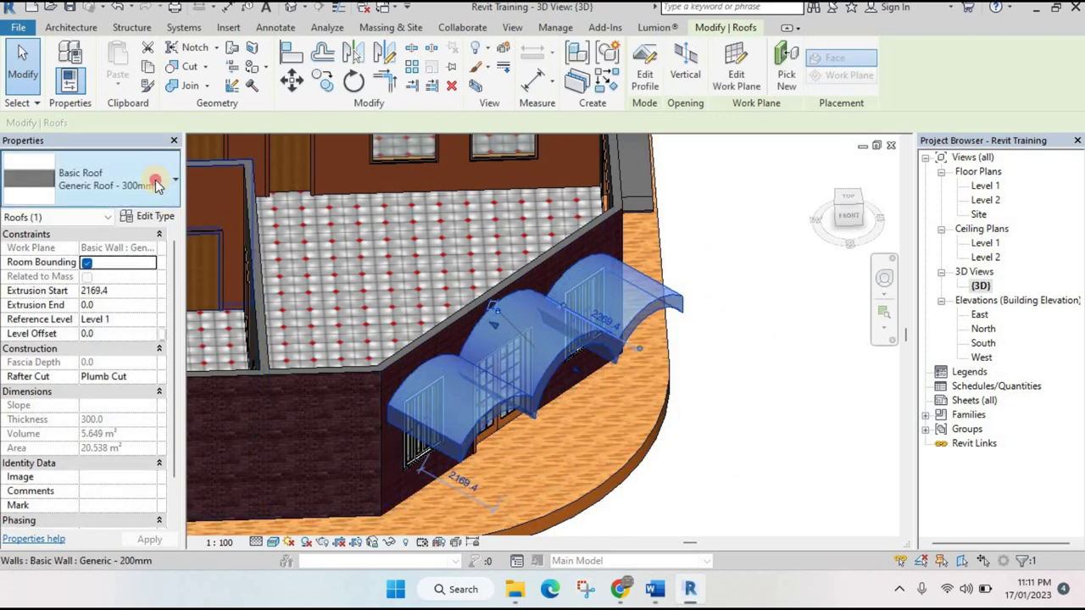
Apply the My Roof type to the triple-arch canopy
click(157, 179)
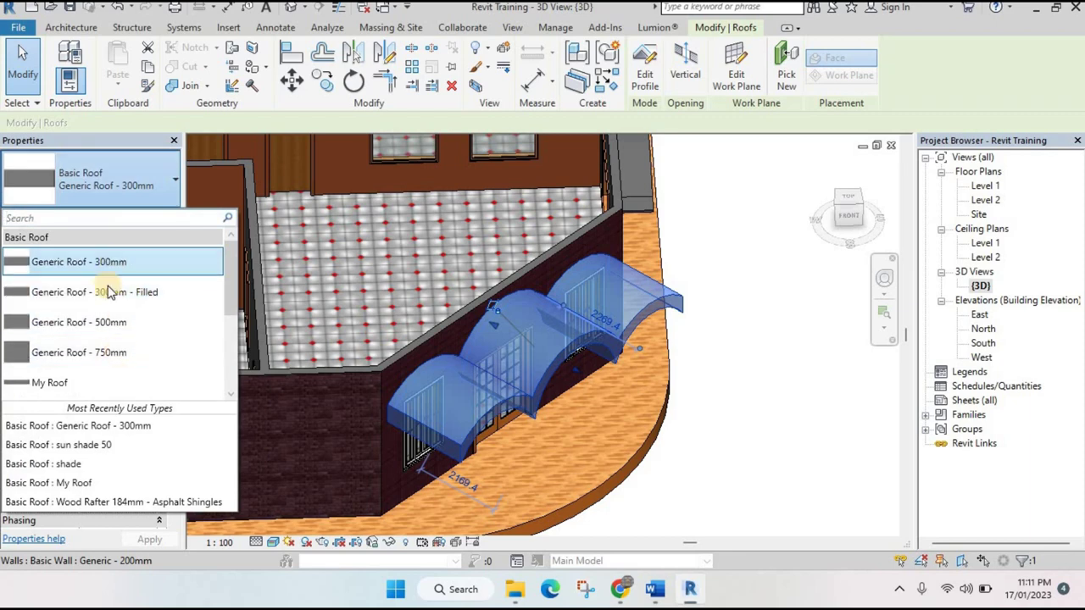
click(52, 383)
key(Escape)
scroll(482, 416, up, 2)
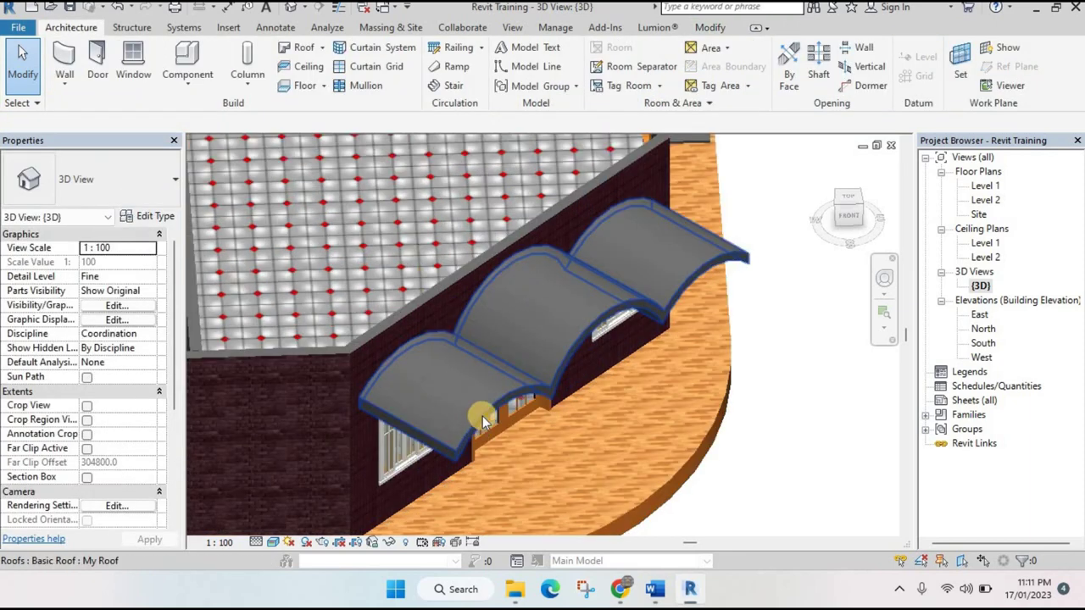
Switch the curved canopy roofs to the Basic Roof: shade type, then view the front wall
click(355, 387)
click(155, 179)
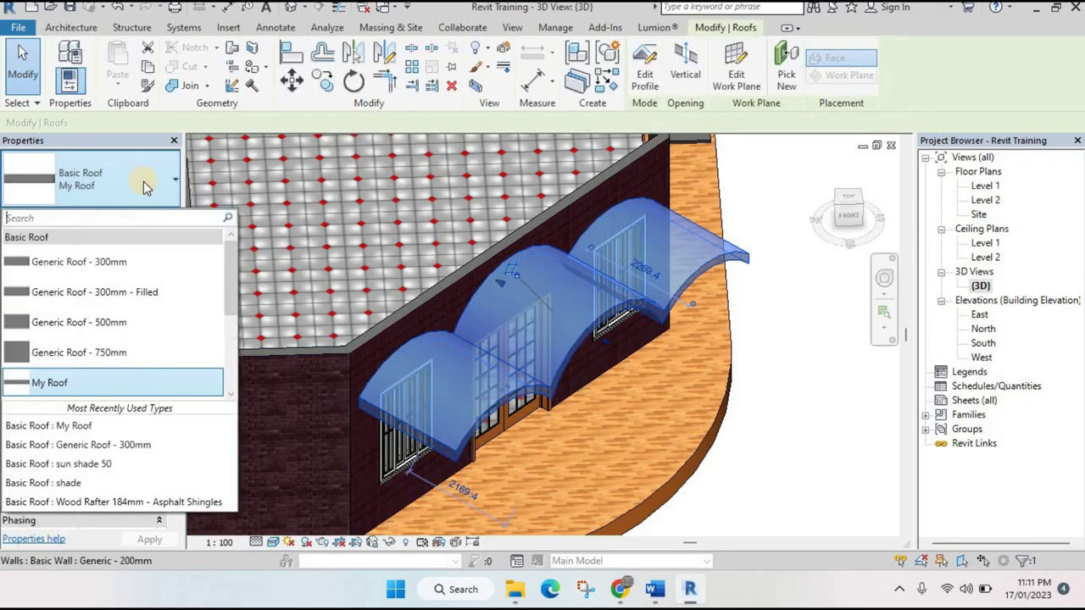
scroll(157, 318, down, 1)
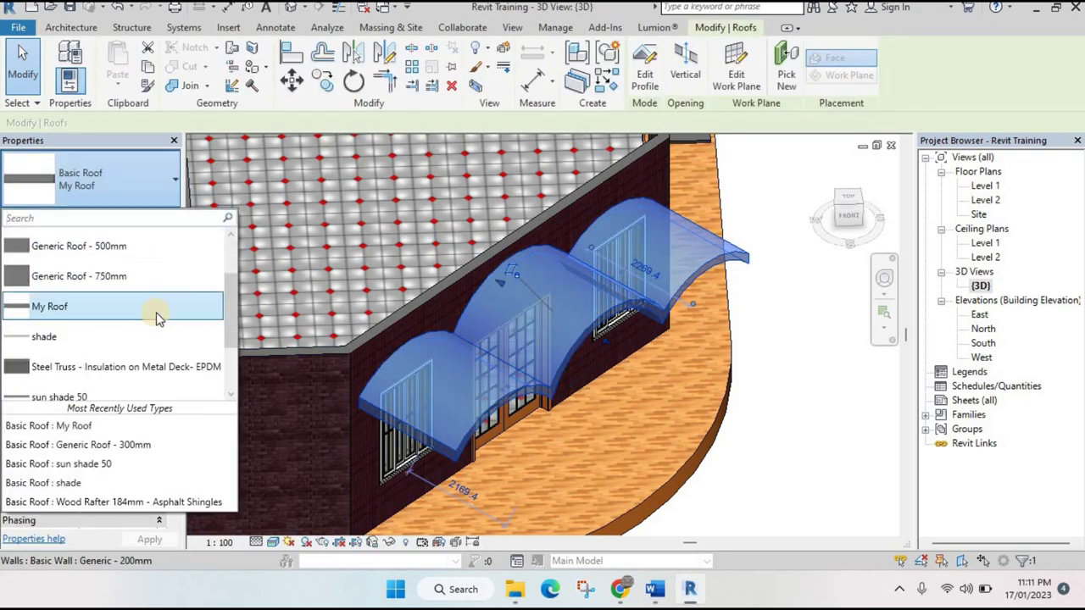
scroll(156, 318, down, 1)
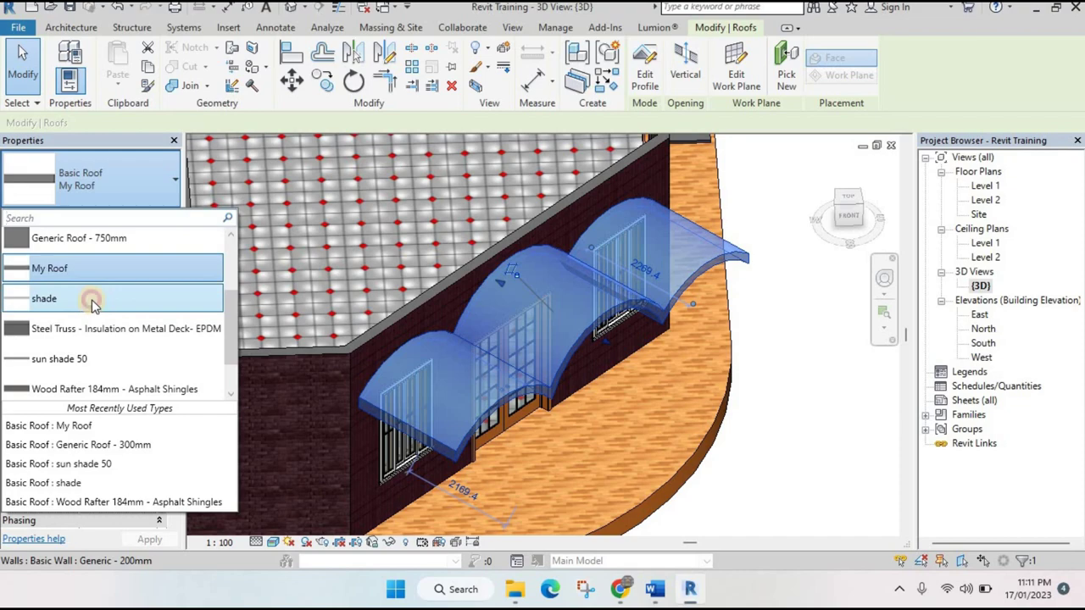
click(91, 303)
key(Escape)
mouse_move(679, 397)
shift+middle_down()
mouse_move(696, 322)
mouse_move(350, 327)
mouse_move(393, 319)
mouse_move(622, 351)
shift+middle_up()
scroll(696, 326, down, 2)
scroll(705, 344, down, 2)
scroll(322, 304, up, 3)
Orbit to the back wall with its two windows and view it straight on from the ViewCube's BACK face
scroll(285, 327, down, 3)
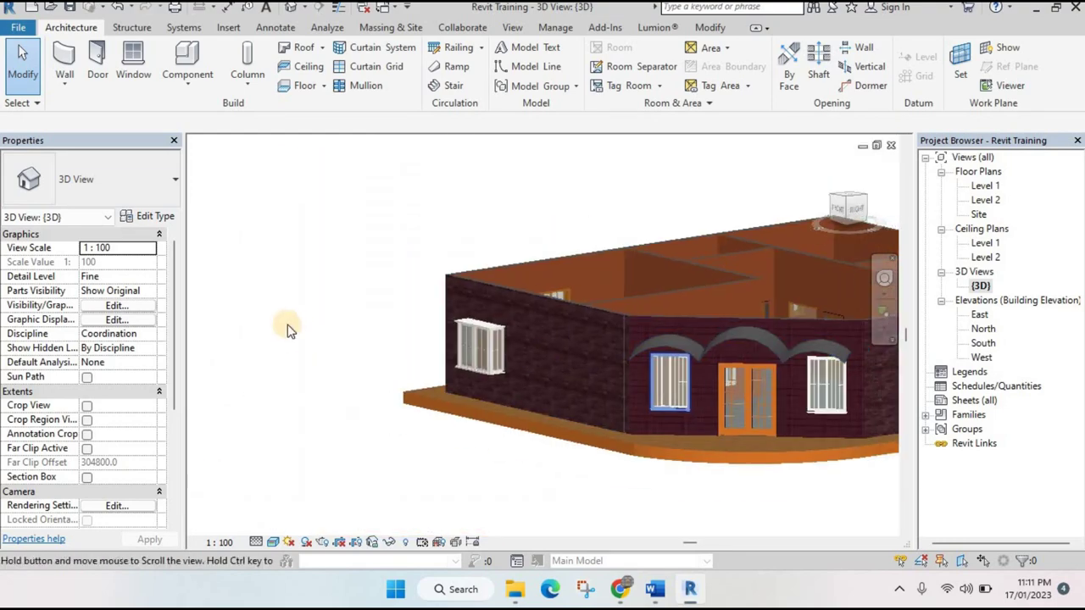
mouse_move(285, 327)
shift+middle_down()
mouse_move(658, 311)
mouse_move(706, 333)
mouse_move(587, 351)
mouse_move(679, 343)
shift+middle_up()
scroll(658, 311, up, 3)
scroll(634, 310, down, 3)
mouse_move(635, 311)
shift+middle_down()
mouse_move(692, 333)
mouse_move(502, 315)
shift+middle_up()
scroll(691, 333, up, 3)
scroll(627, 315, down, 1)
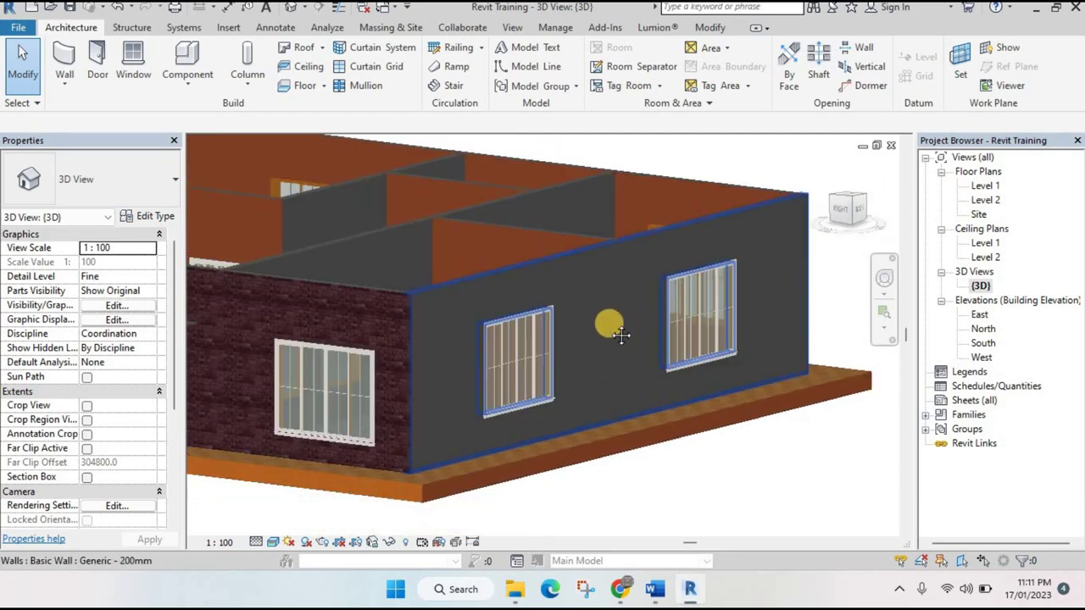
click(602, 293)
click(821, 165)
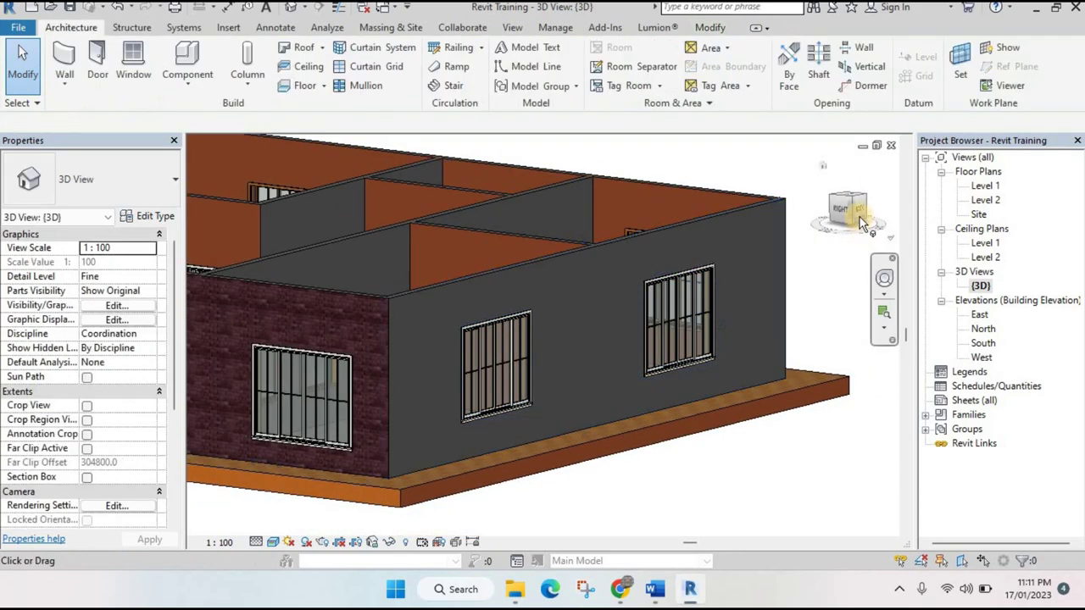
click(859, 214)
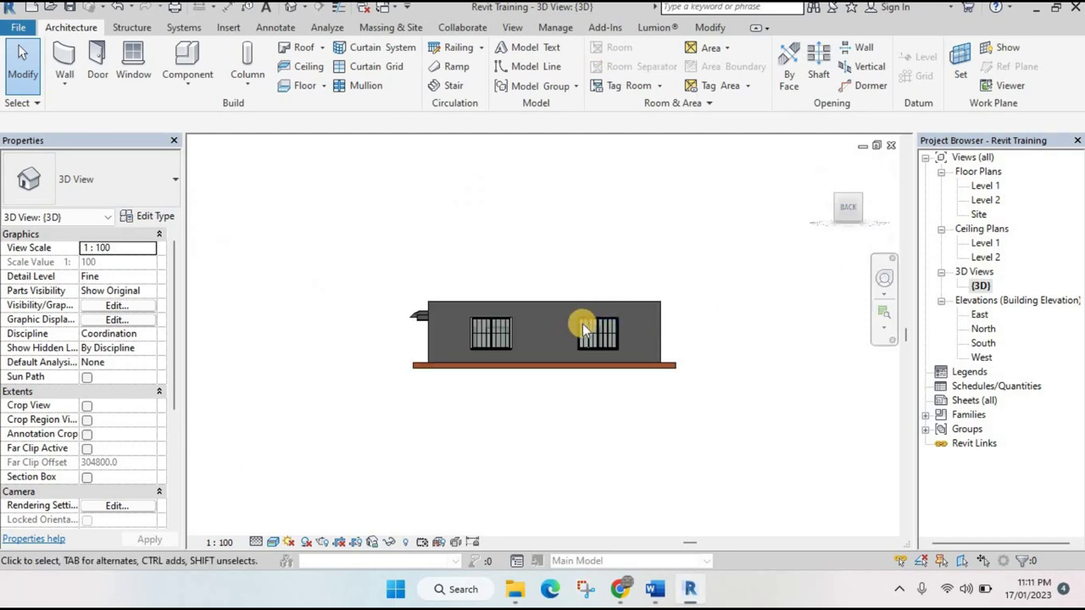
scroll(551, 340, up, 2)
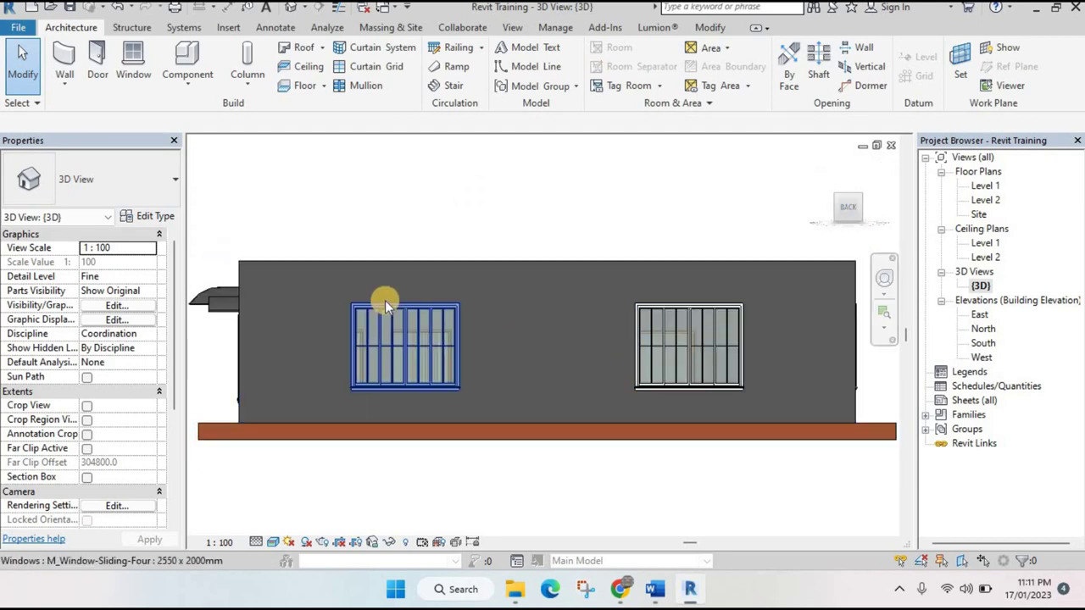
Start a roof by extrusion sketched on the back wall, referenced to Level 1
click(323, 52)
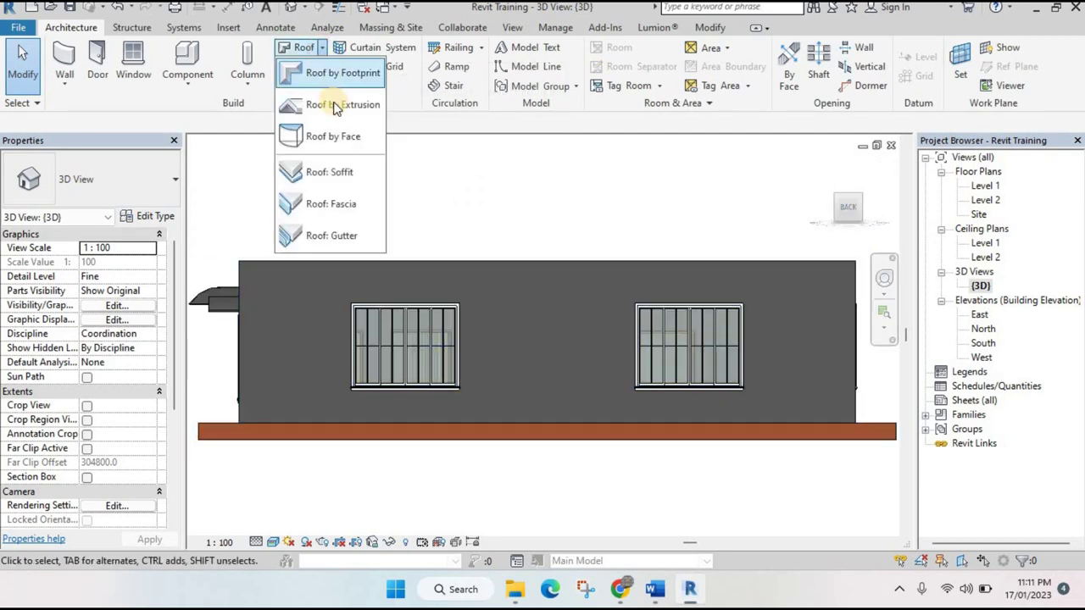
click(325, 104)
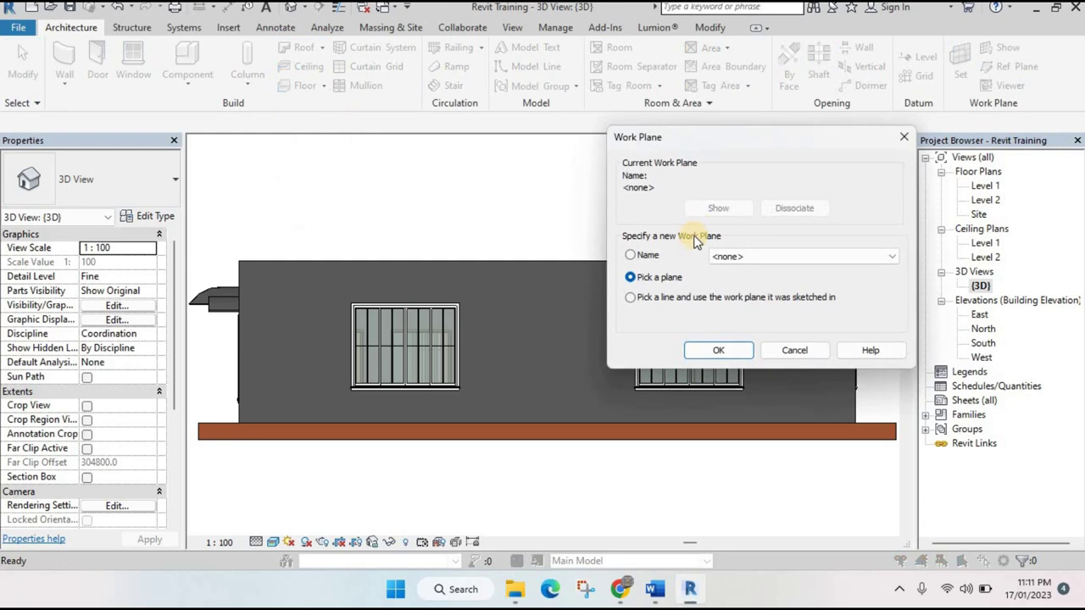
click(679, 342)
click(585, 293)
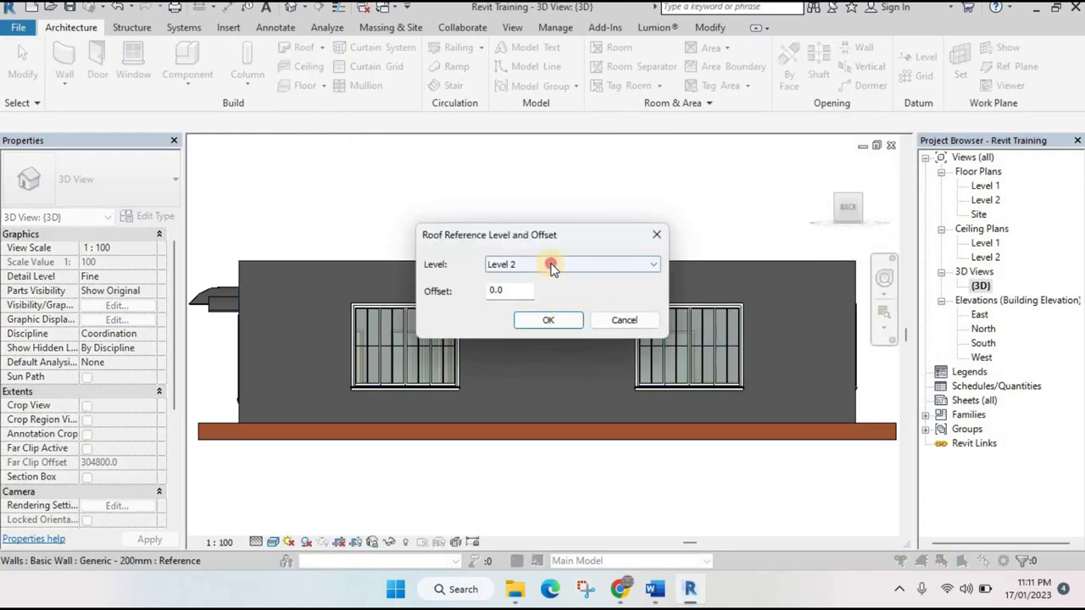
click(551, 265)
click(547, 278)
click(548, 320)
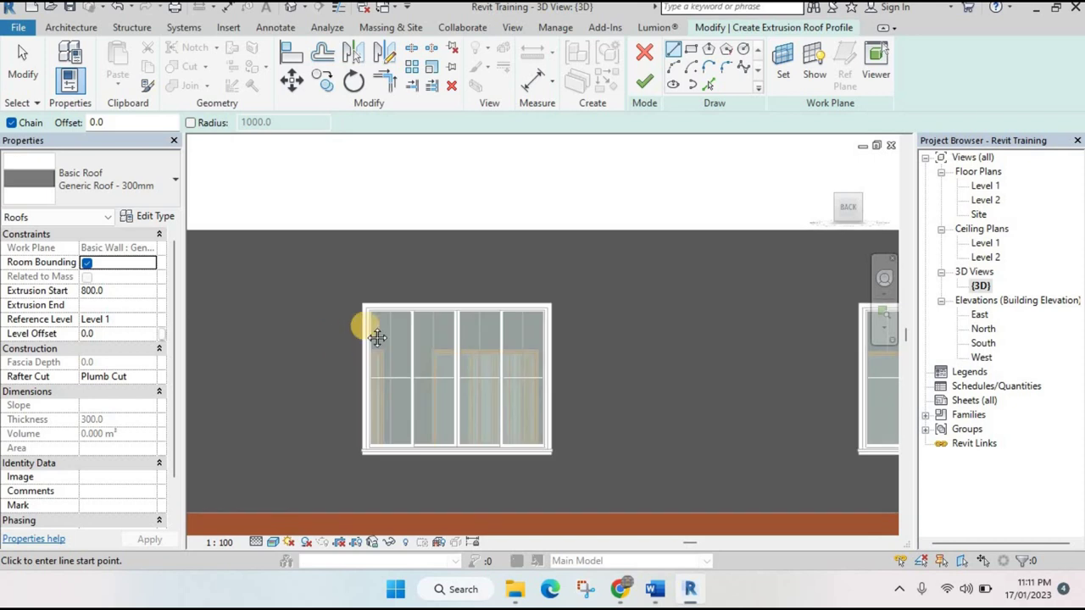
Sketch the angled diagonal-horizontal-diagonal canopy profile above both back windows and finish the extrusion
scroll(373, 331, down, 2)
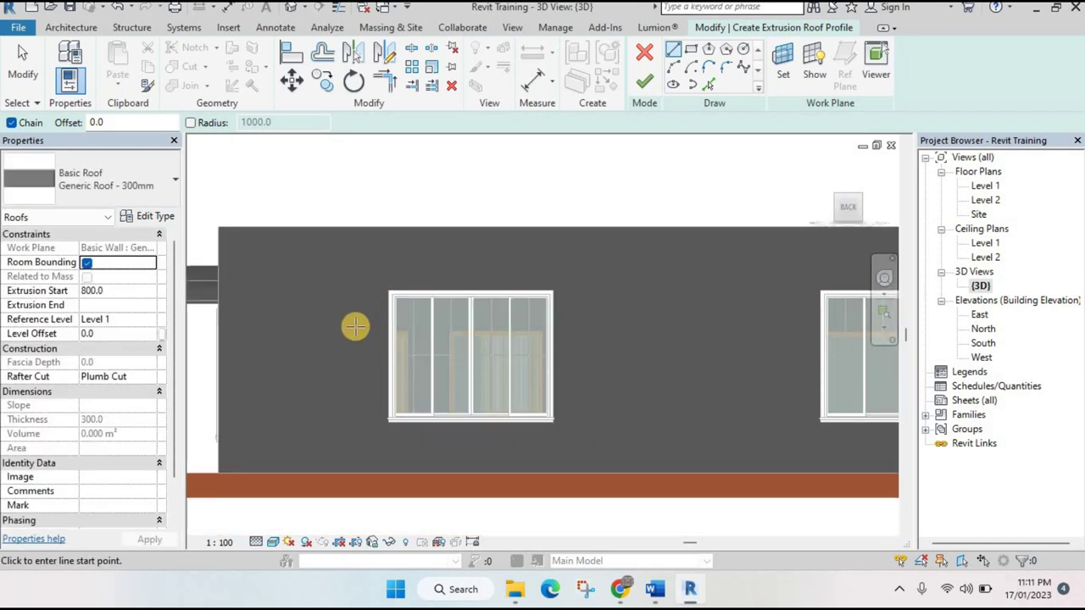
click(336, 318)
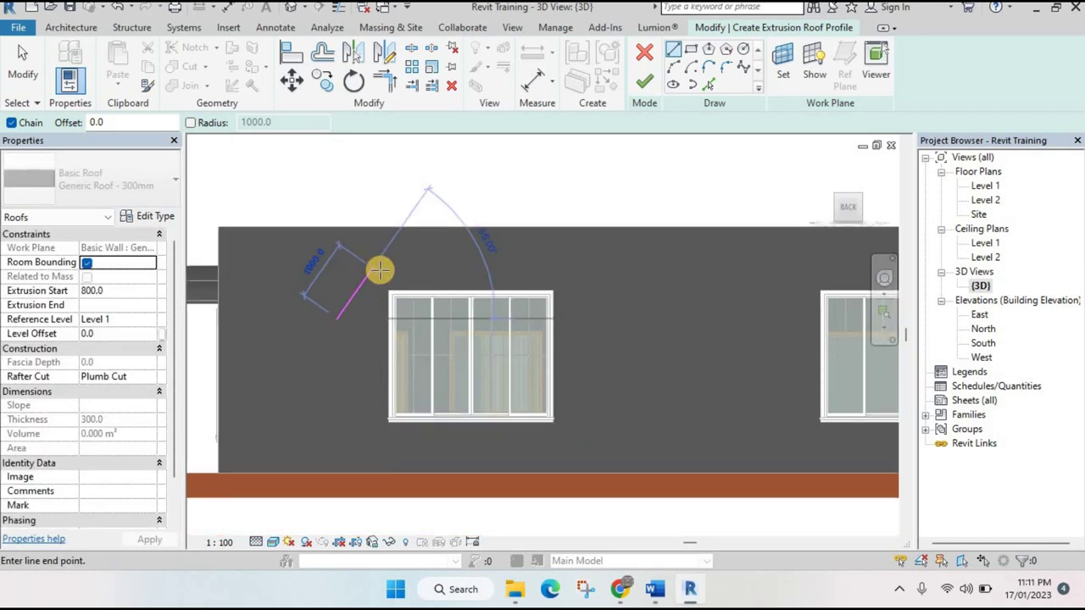
click(401, 269)
scroll(593, 259, down, 2)
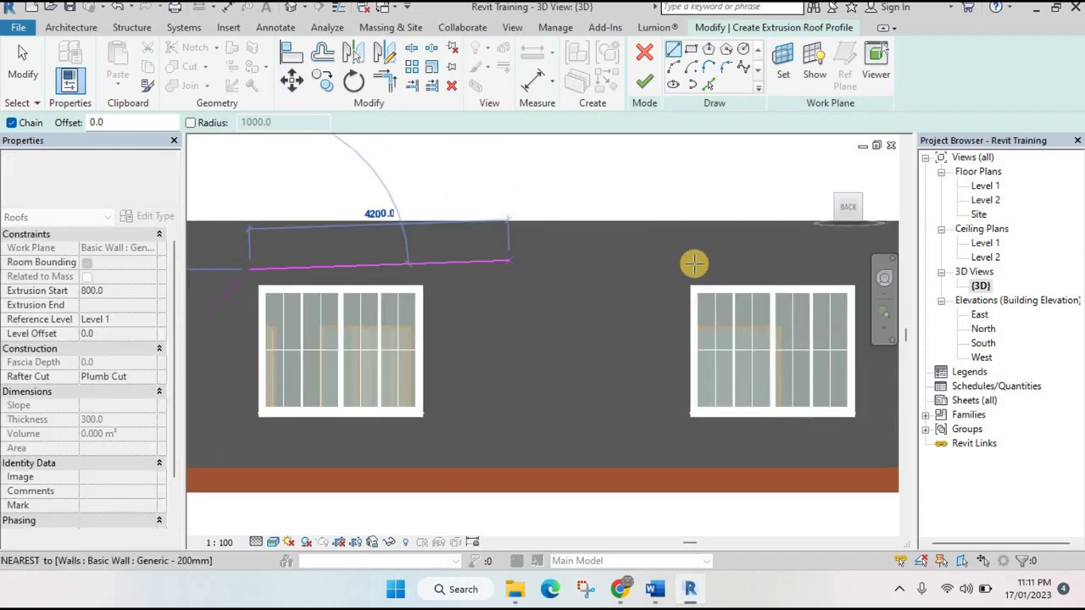
scroll(728, 269, down, 1)
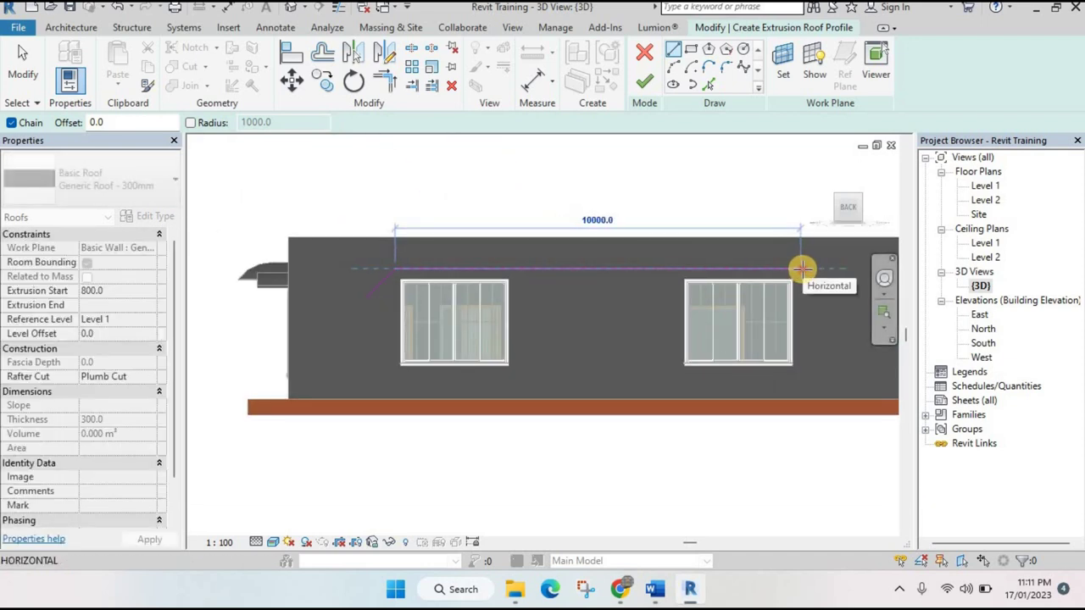
click(801, 269)
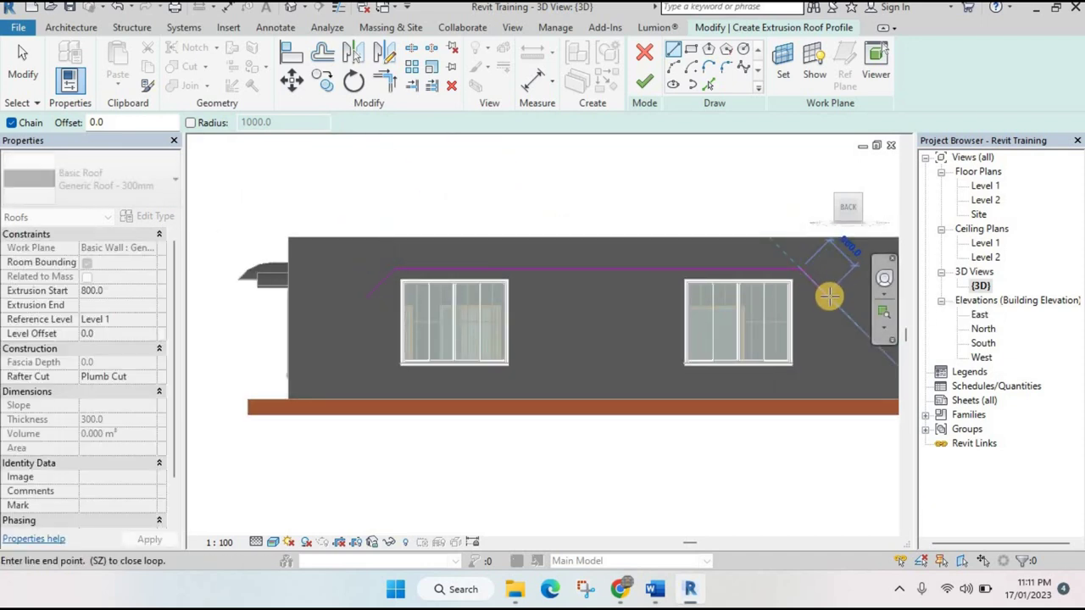
click(830, 295)
key(Escape)
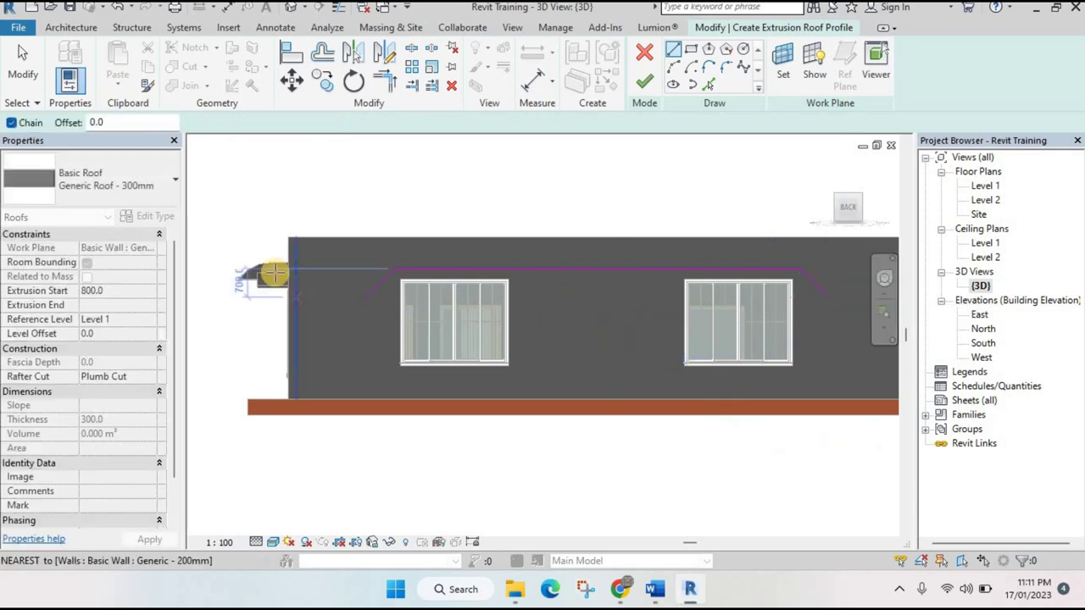
key(Escape)
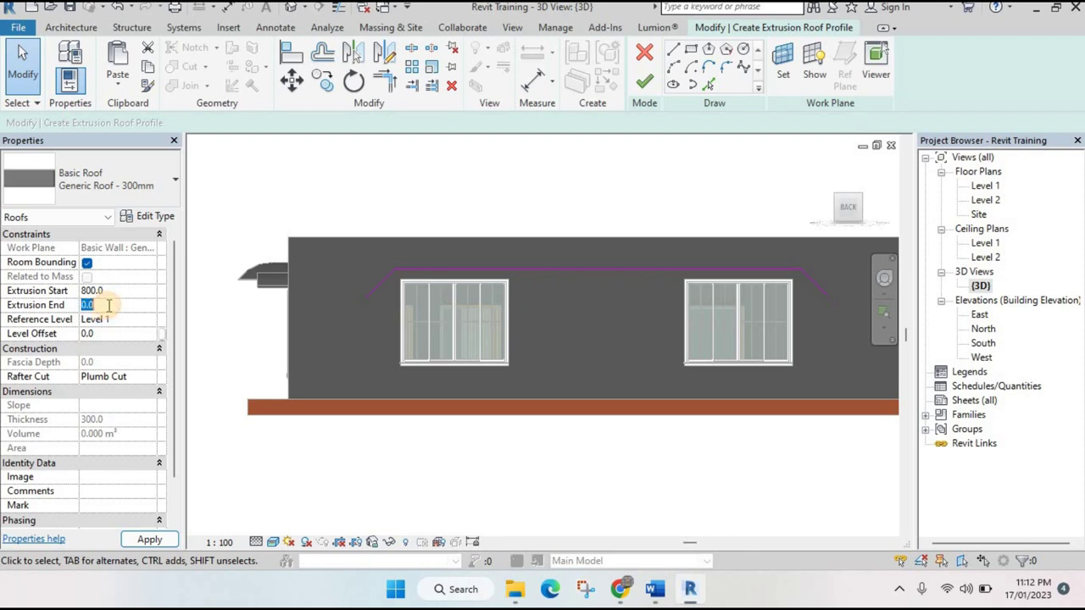
click(646, 83)
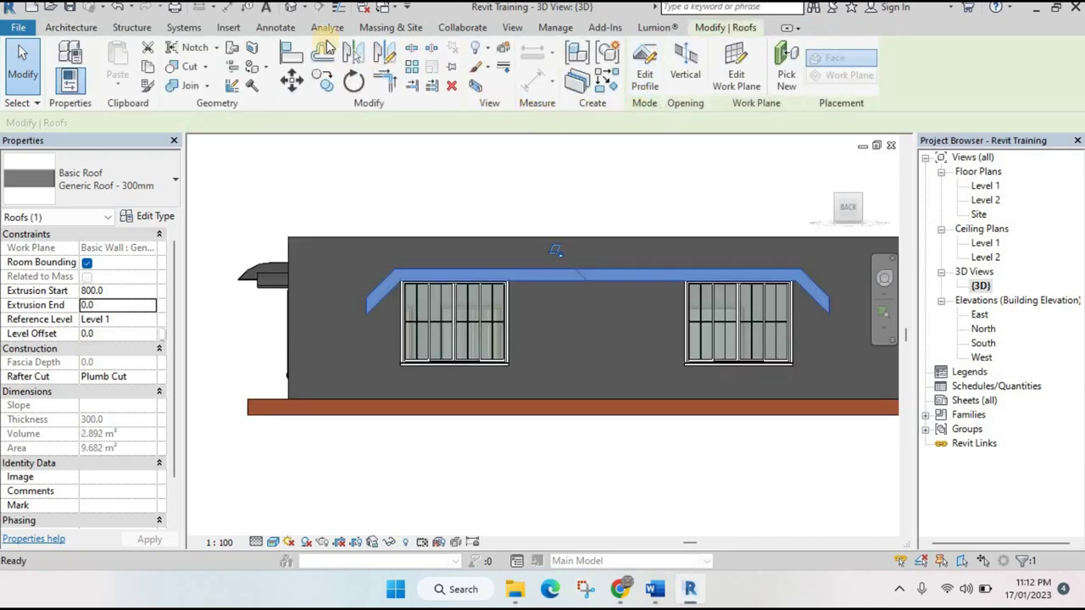
Select the back-wall canopy and duplicate its roof type as Generic Roof - 300mm 2
click(817, 171)
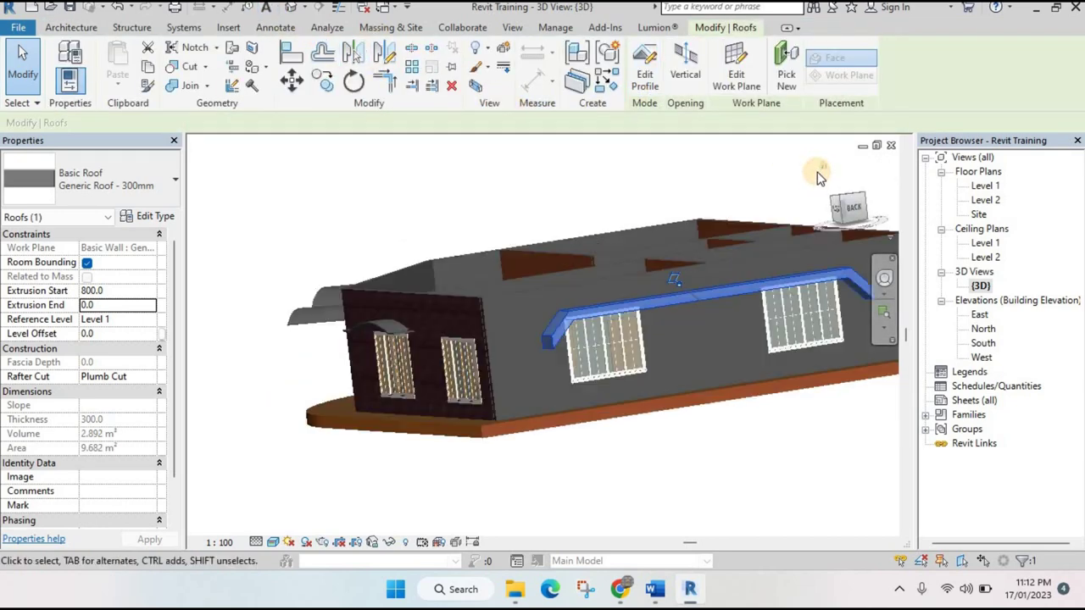
click(776, 263)
mouse_move(787, 278)
shift+middle_down()
mouse_move(762, 303)
mouse_move(710, 314)
mouse_move(625, 295)
mouse_move(576, 249)
shift+middle_up()
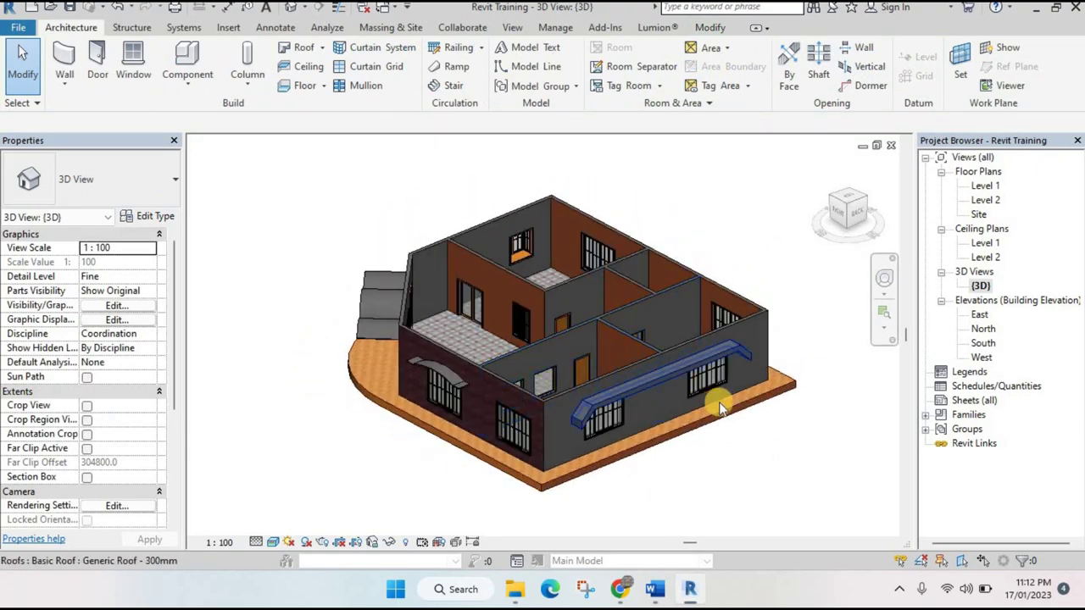
scroll(697, 331, up, 3)
scroll(697, 331, up, 2)
shift+middle_drag(620, 305, 621, 298)
click(621, 298)
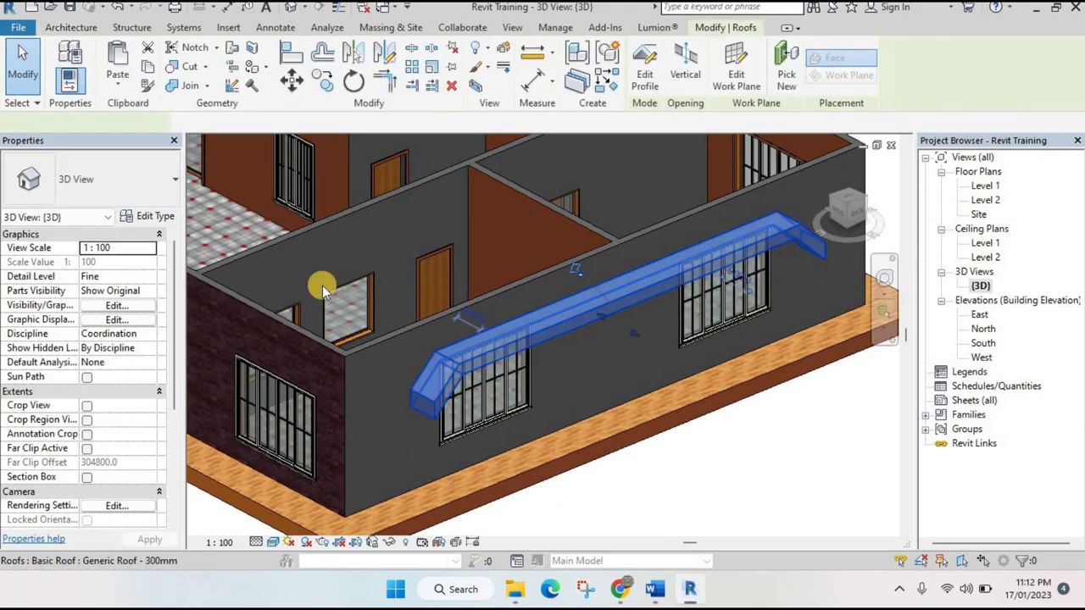
click(148, 216)
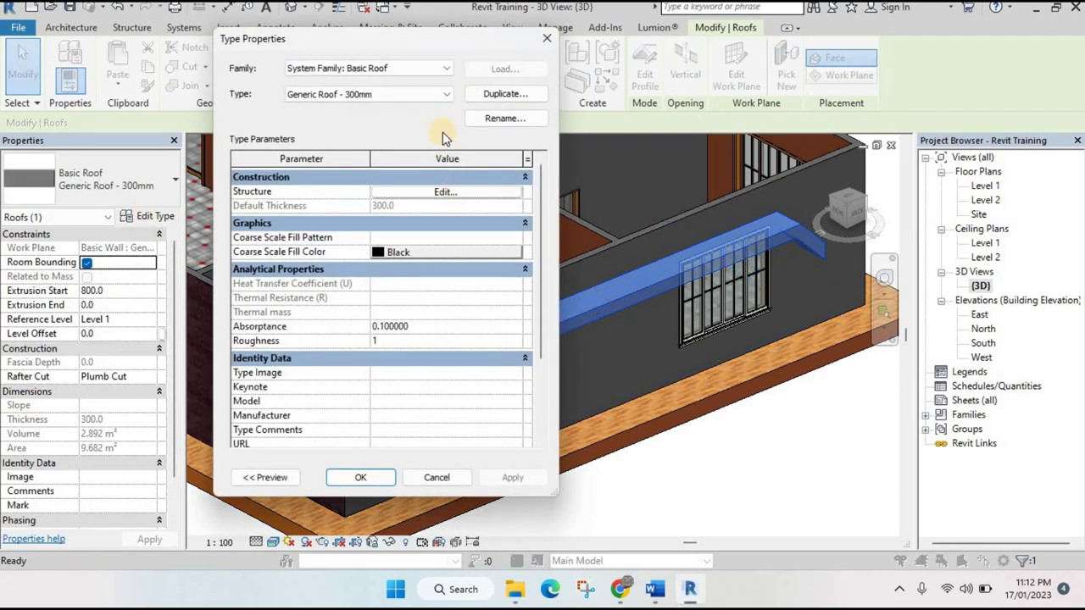
click(498, 93)
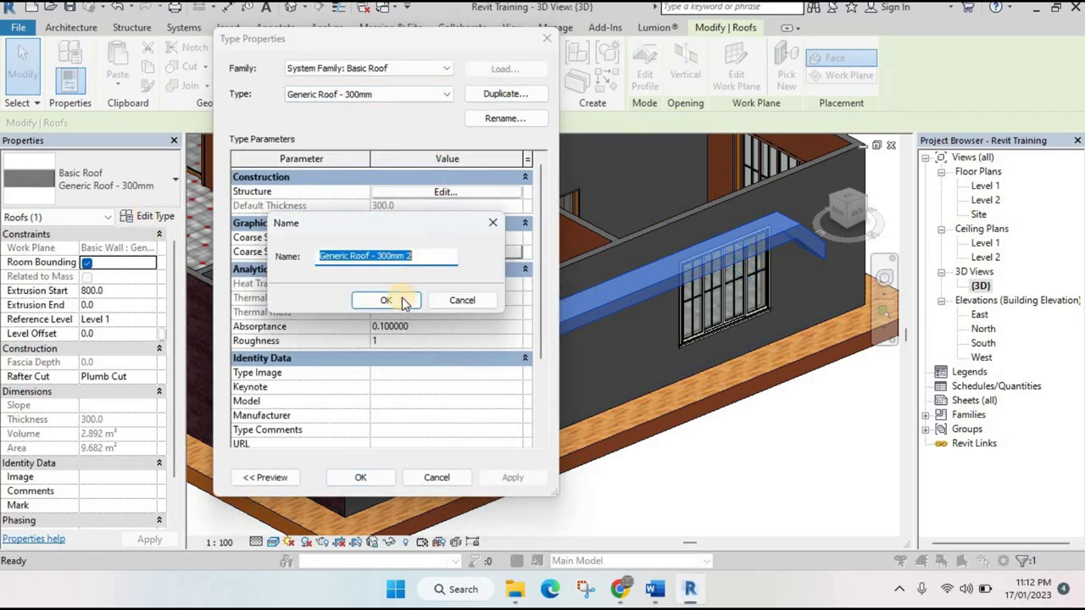
click(401, 301)
Set the new type's structure layer to Wood - Birch at 100 mm thick and apply it
click(443, 192)
text(100)
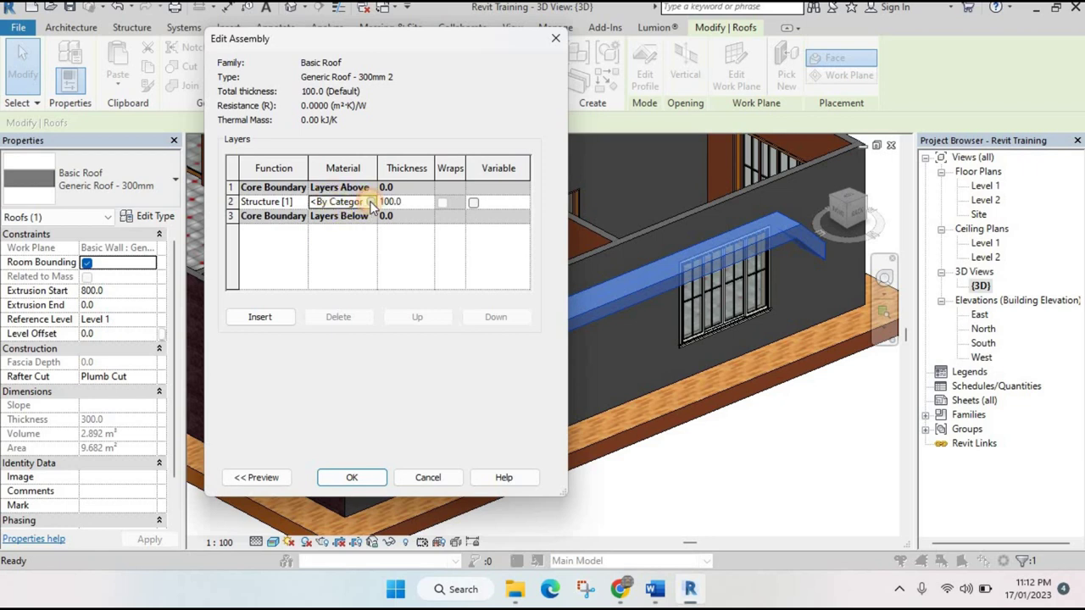
click(370, 202)
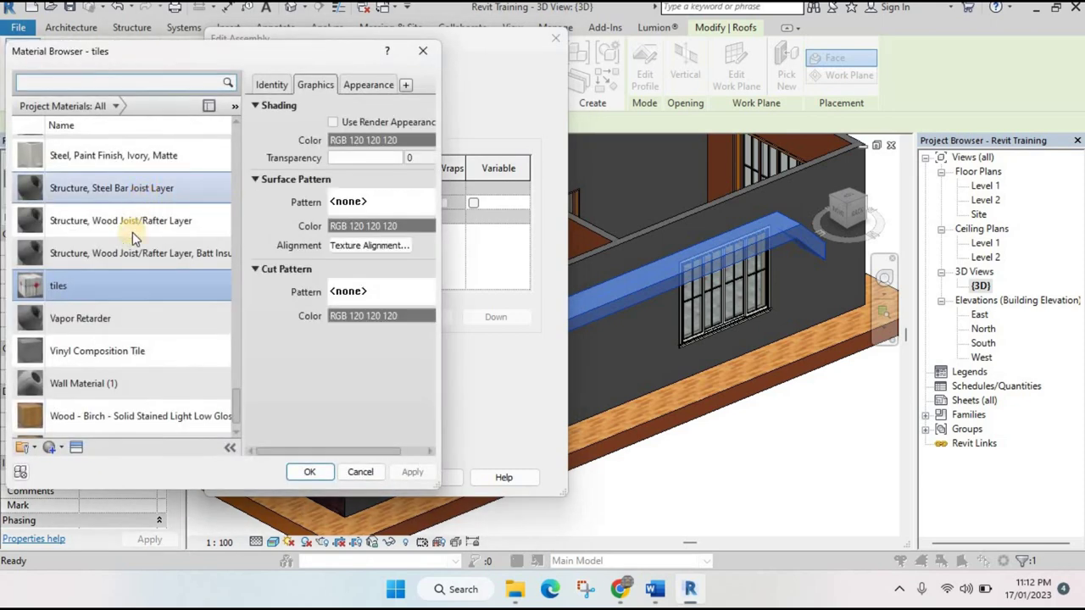
scroll(85, 339, down, 1)
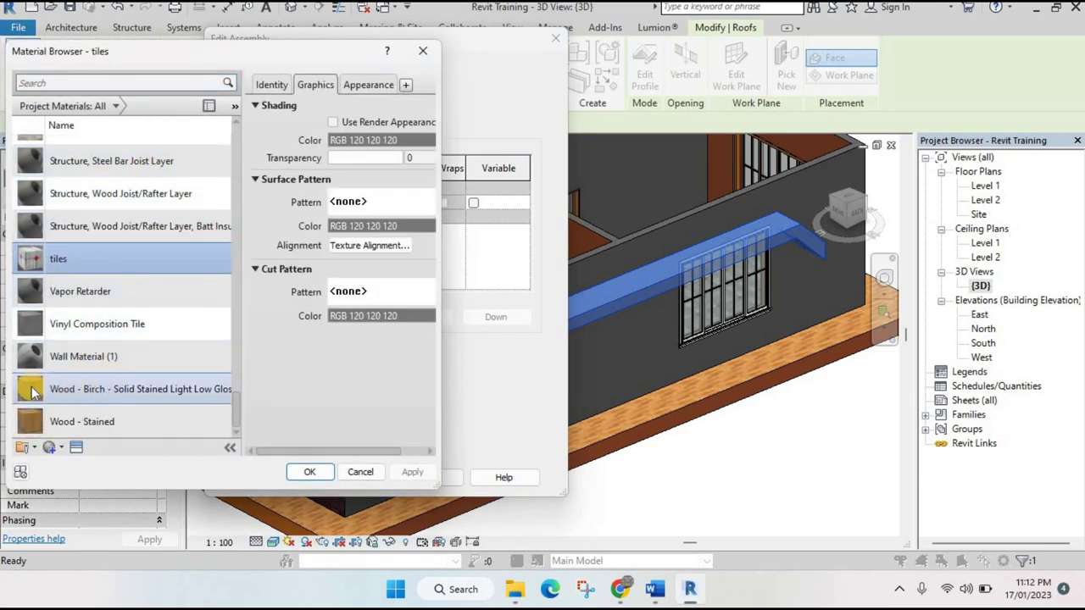
click(32, 392)
click(314, 471)
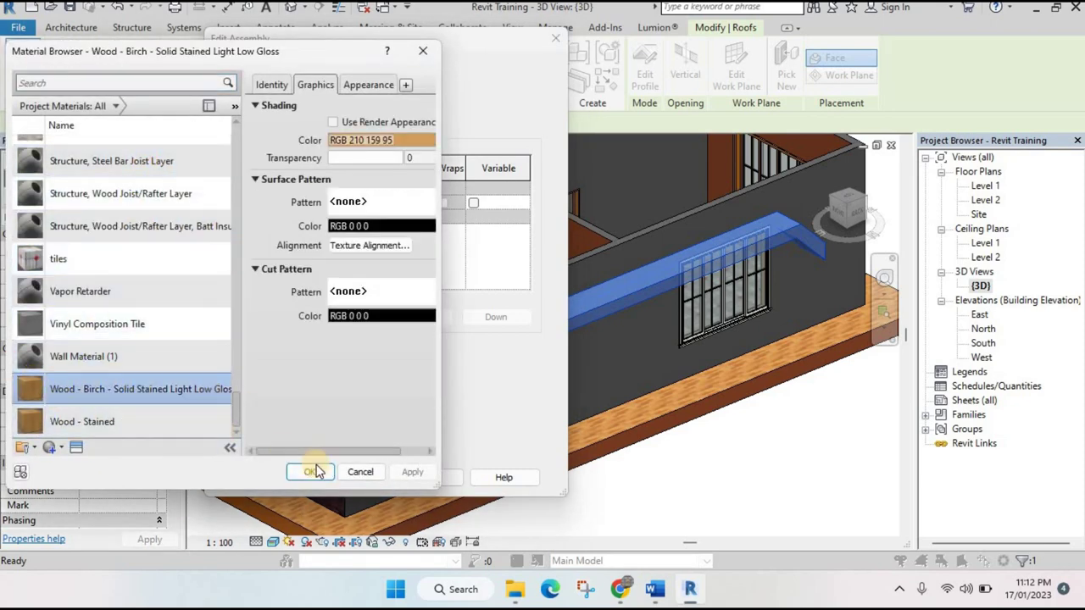
click(350, 477)
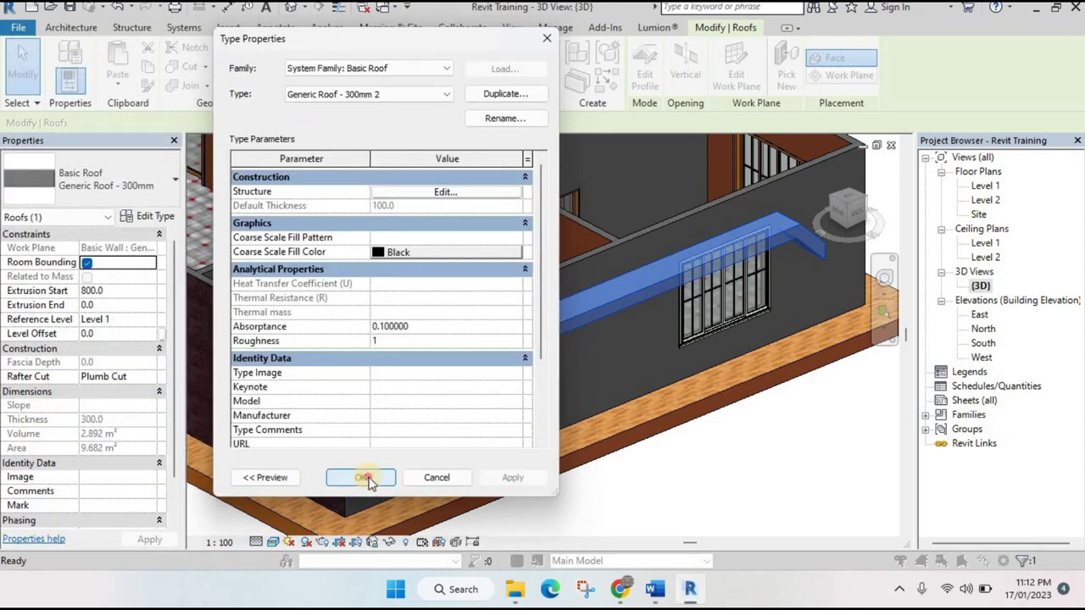
click(361, 477)
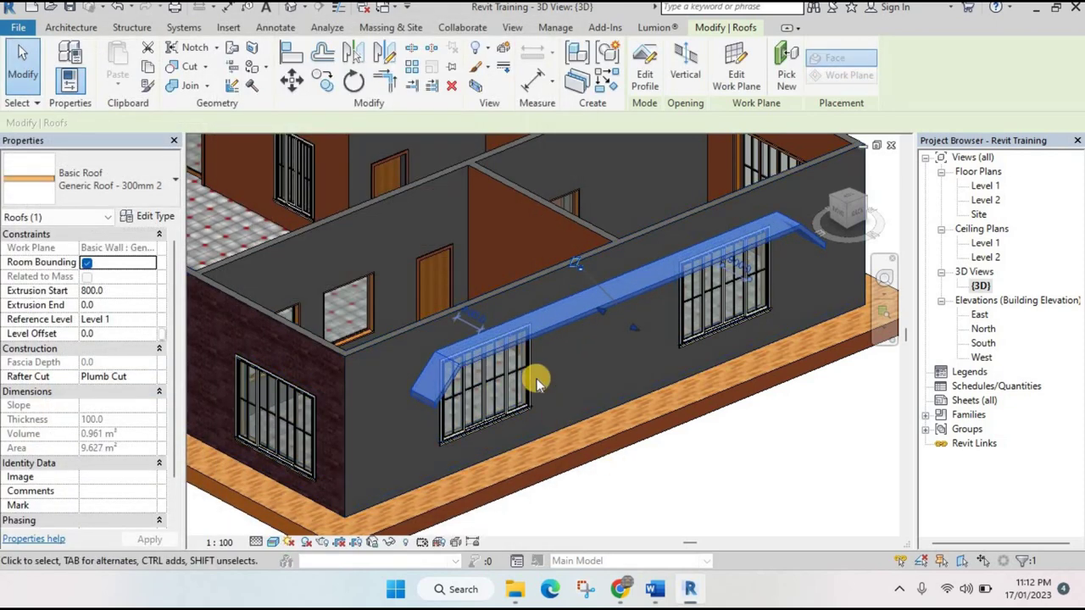
key(Escape)
scroll(528, 380, up, 2)
scroll(762, 517, up, 1)
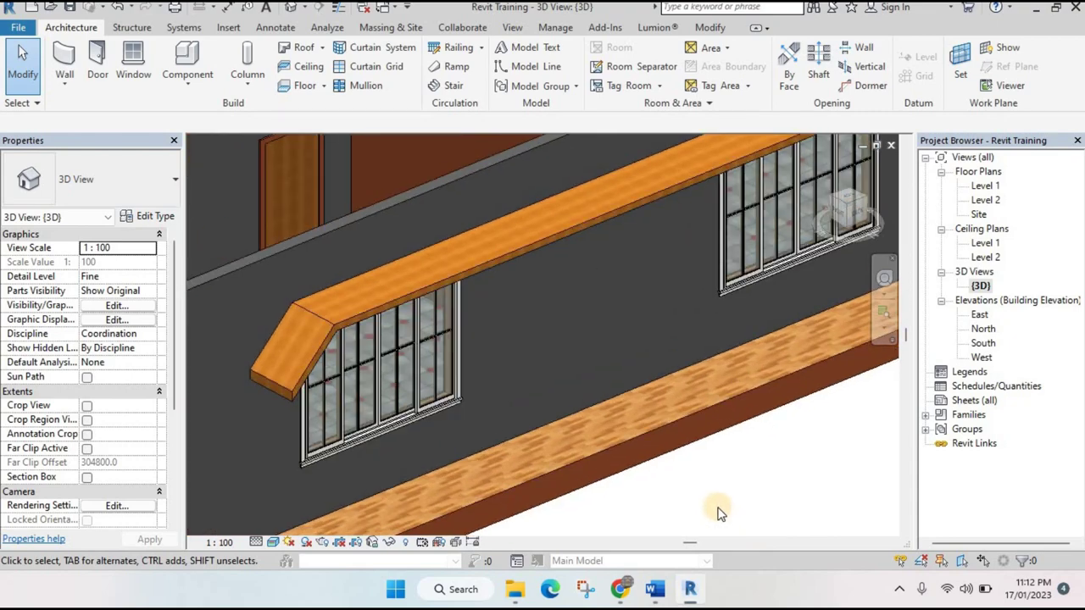
scroll(401, 464, down, 1)
scroll(545, 395, down, 1)
scroll(629, 453, down, 2)
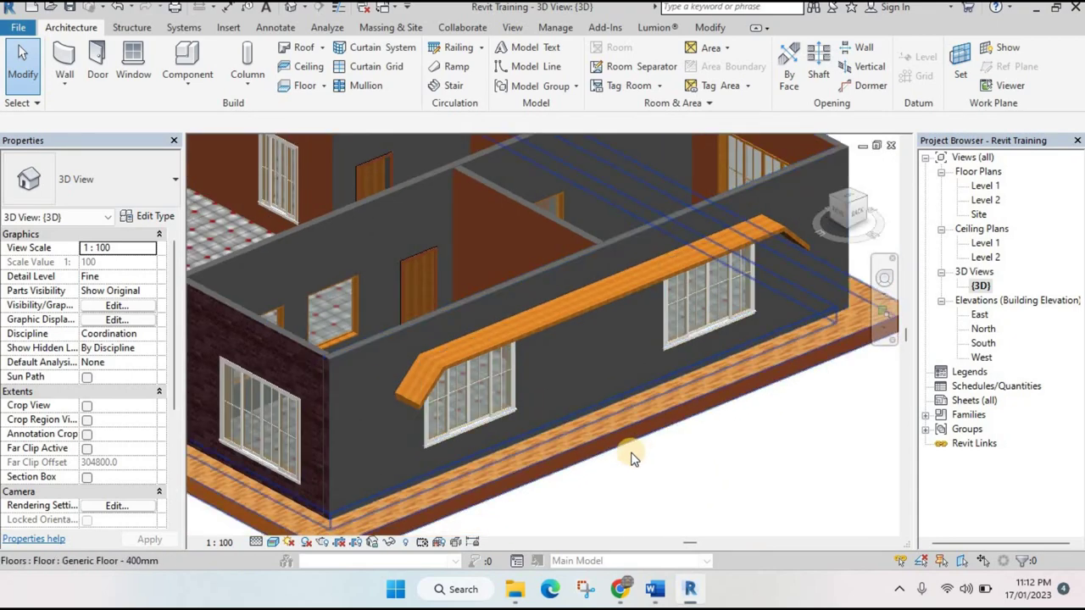
scroll(600, 447, down, 1)
scroll(364, 433, down, 1)
scroll(456, 394, up, 1)
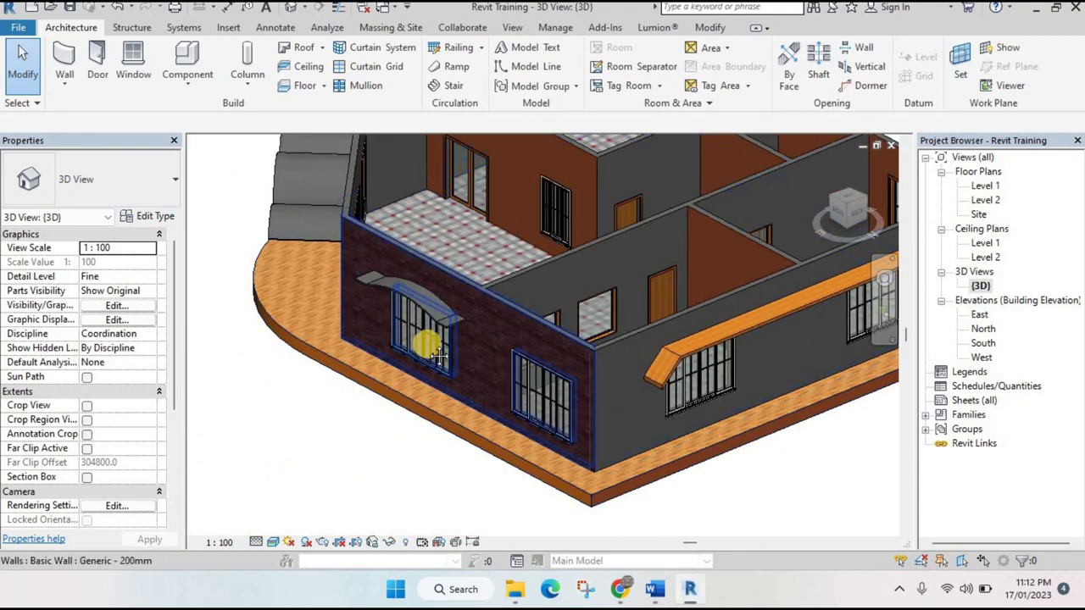
scroll(417, 290, up, 2)
shift+middle_drag(417, 290, 349, 303)
scroll(453, 344, up, 2)
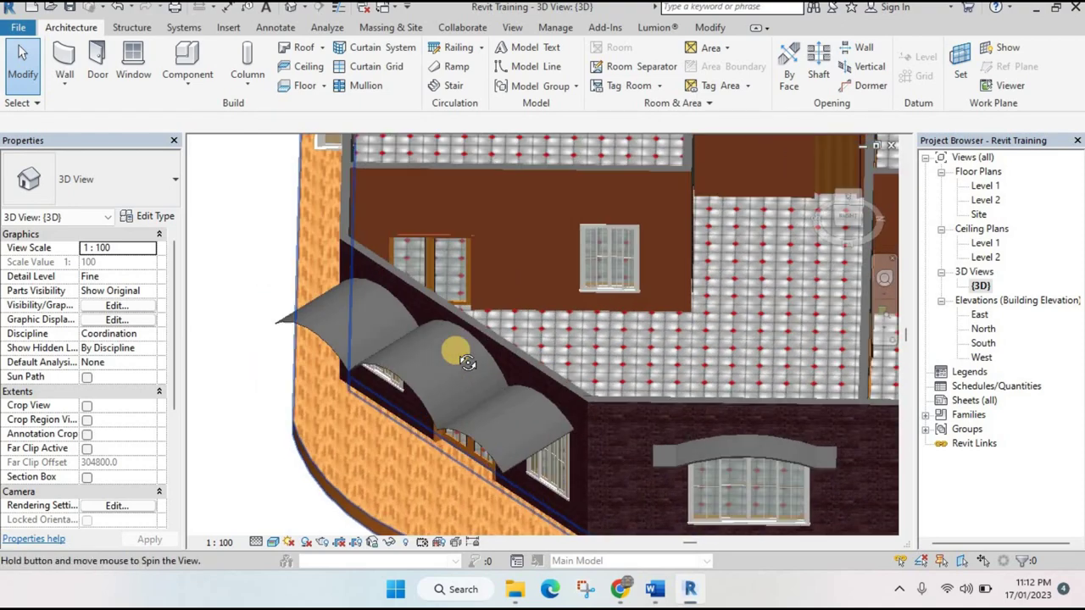
scroll(538, 351, down, 3)
shift+middle_drag(609, 360, 720, 305)
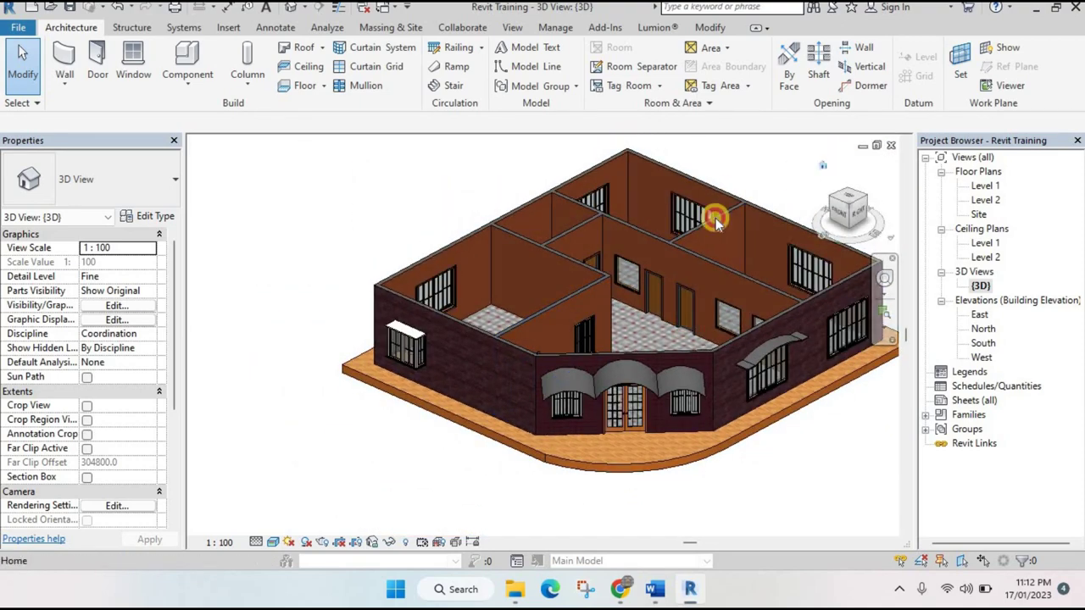
scroll(679, 400, up, 2)
scroll(631, 424, up, 3)
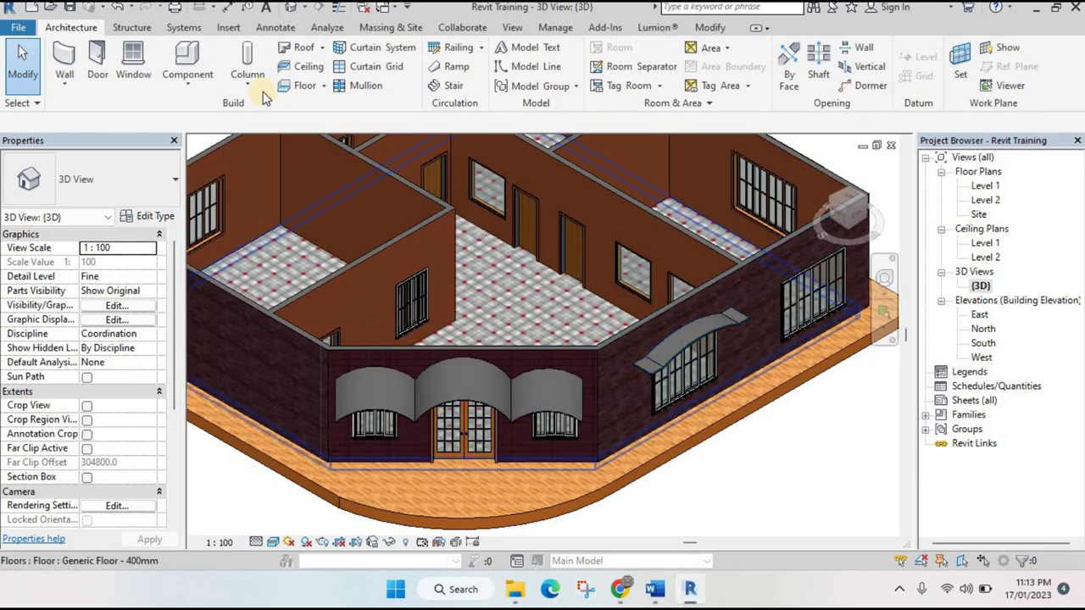
click(303, 47)
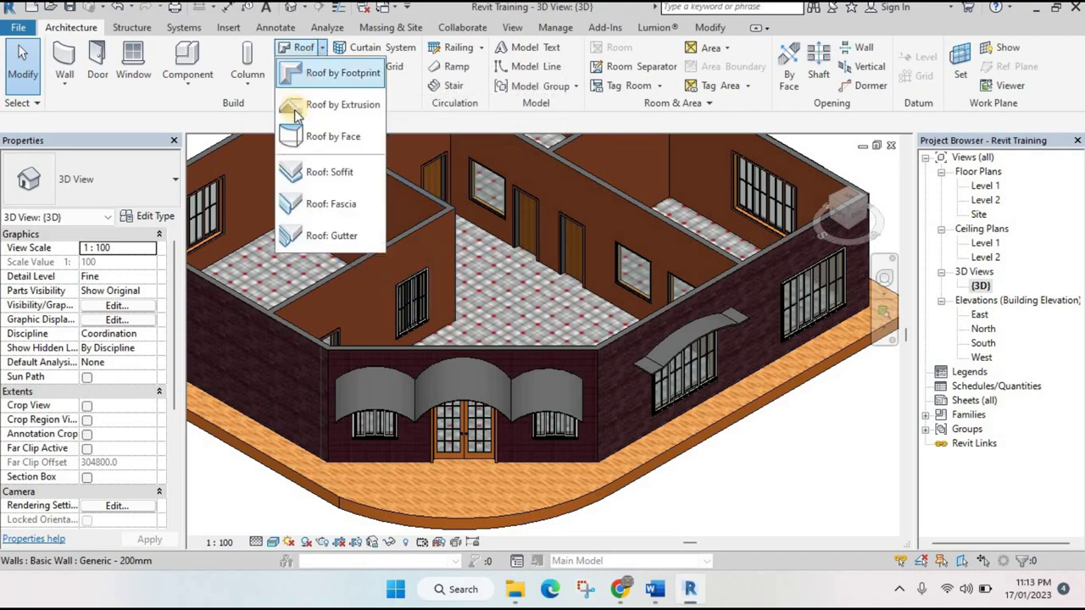
scroll(593, 360, down, 2)
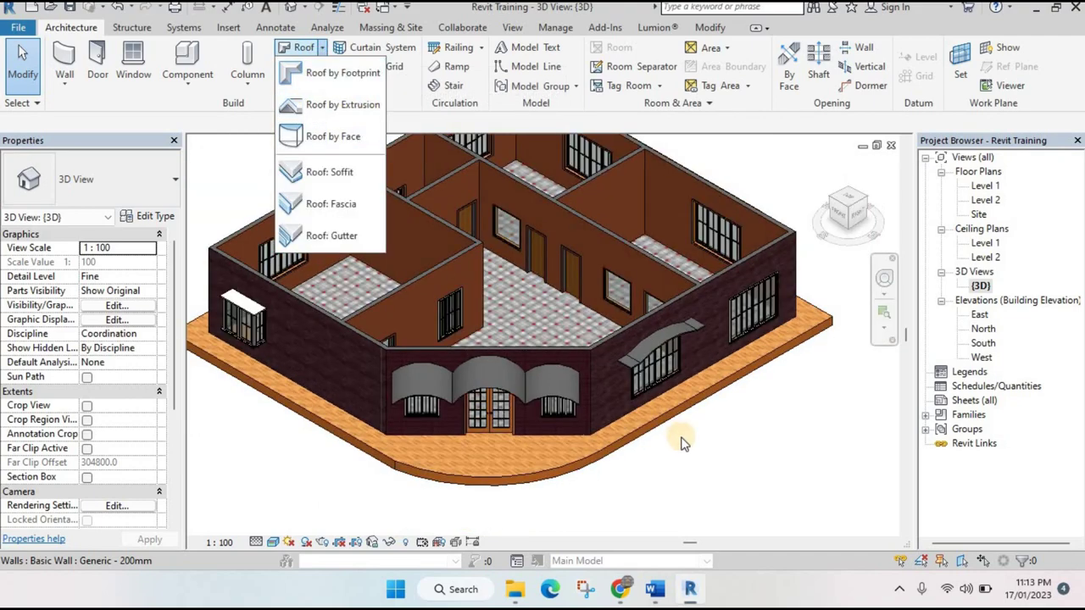
key(Escape)
scroll(569, 291, up, 2)
scroll(572, 349, up, 2)
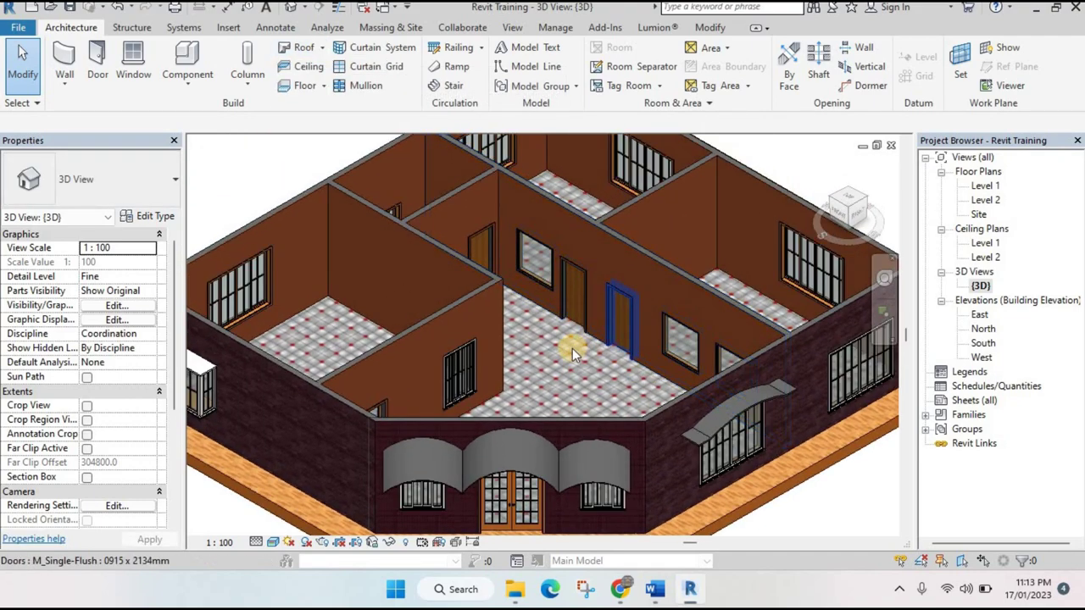
scroll(572, 348, down, 2)
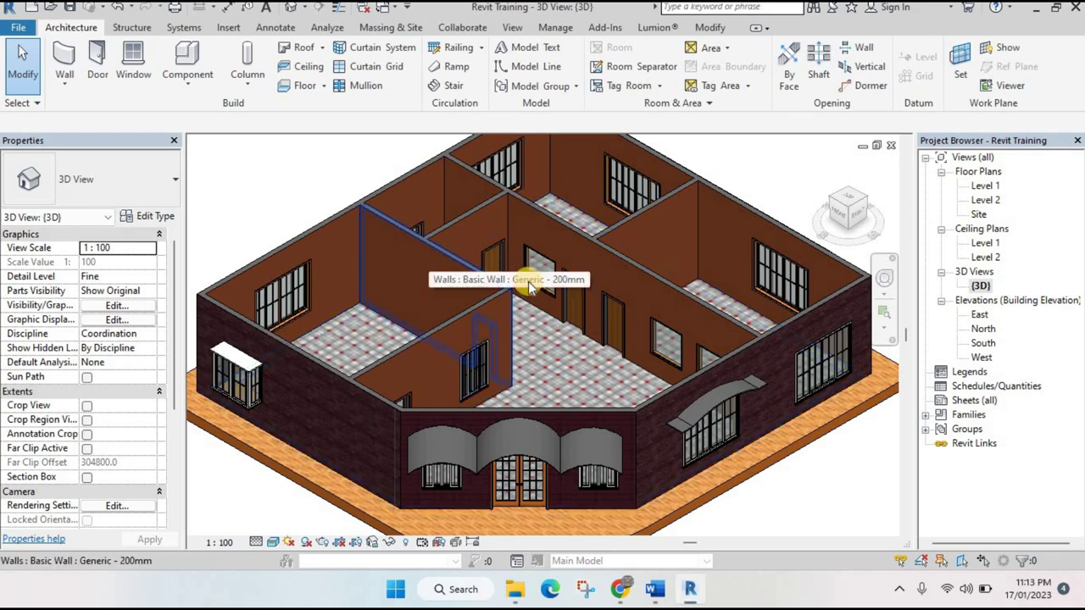
shift+middle_drag(527, 286, 617, 356)
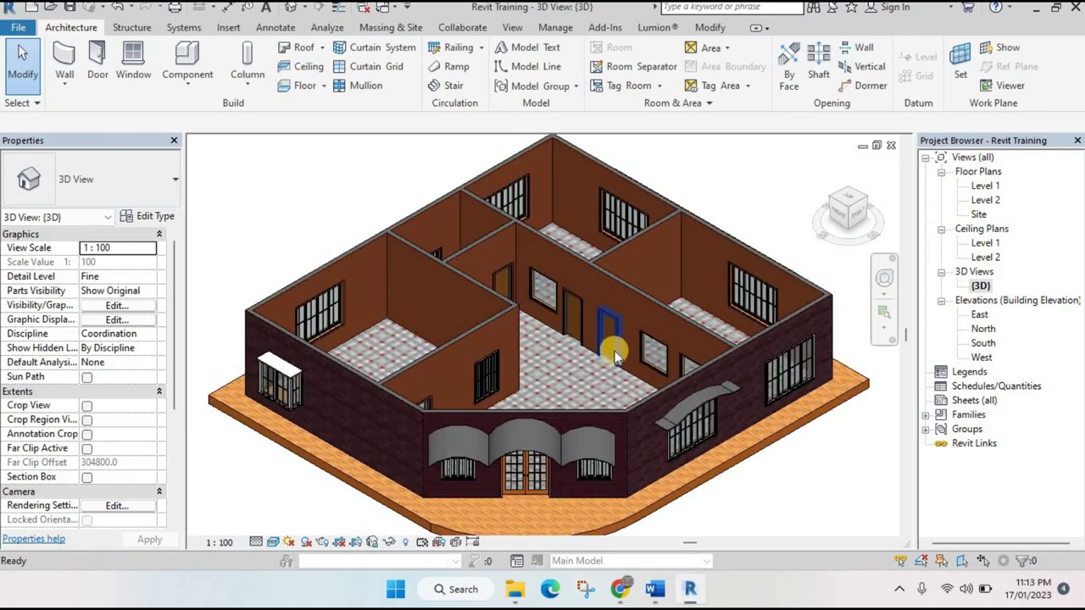
click(569, 458)
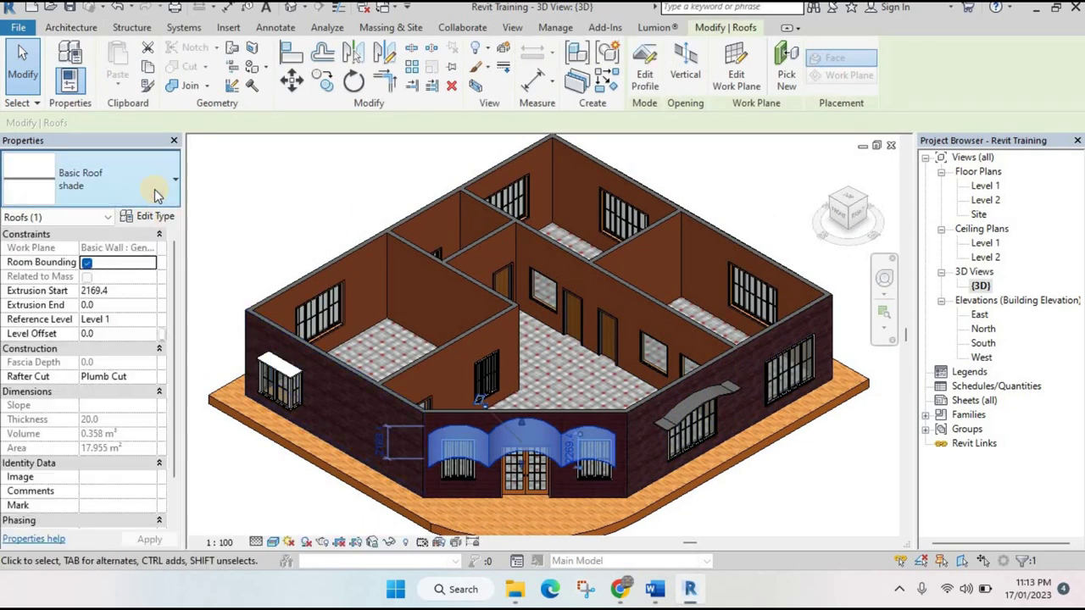